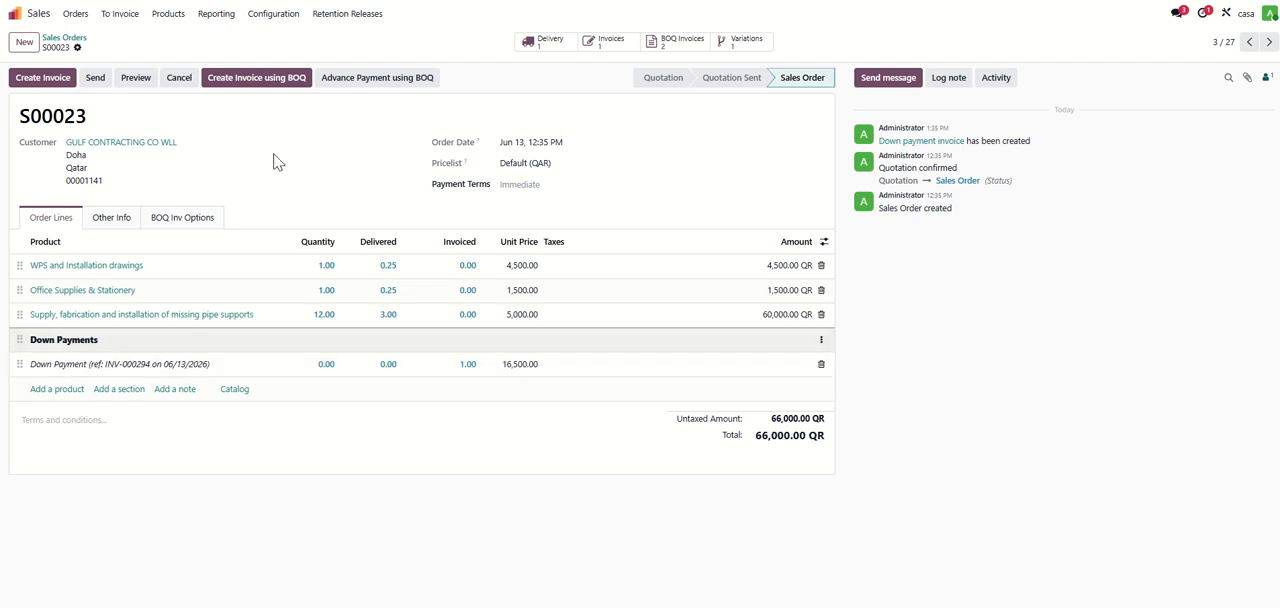
- Create a new invoice from the sales order using the BOQ and bring up its progress lines
click(256, 80)
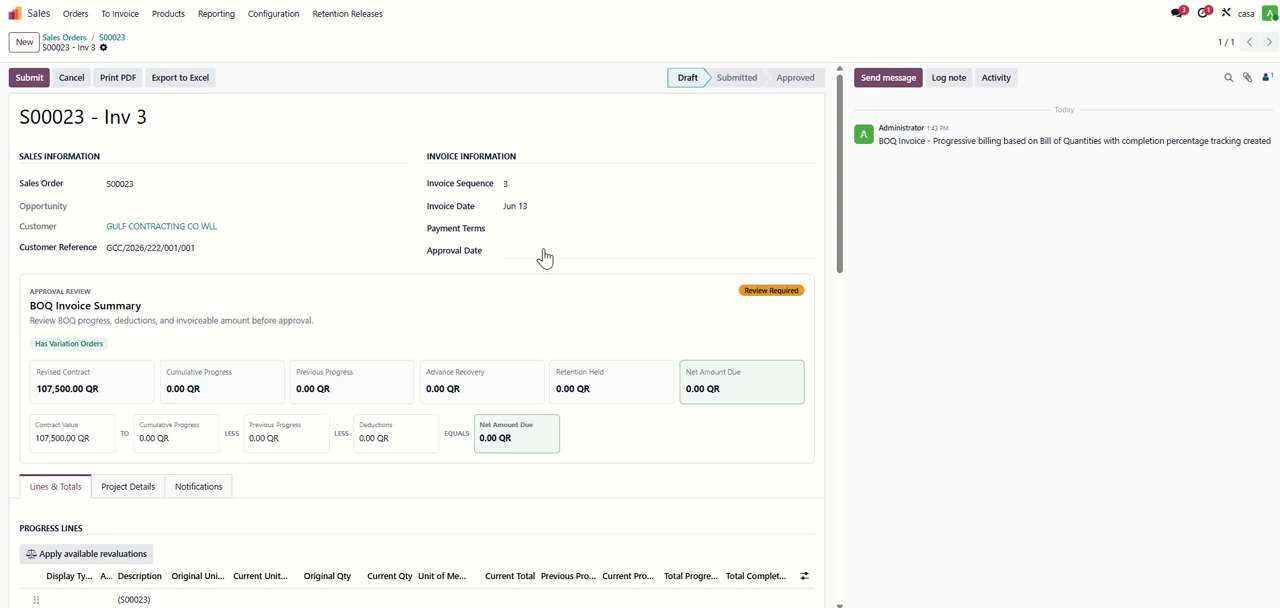
scroll(494, 286, down, 3)
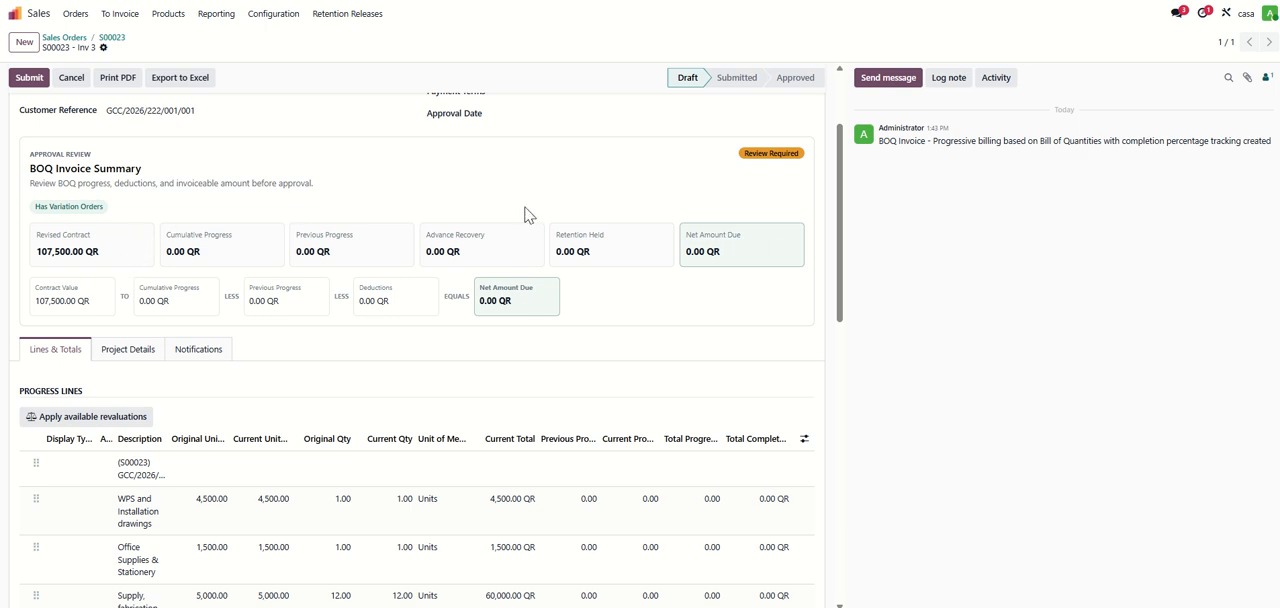
scroll(530, 220, down, 5)
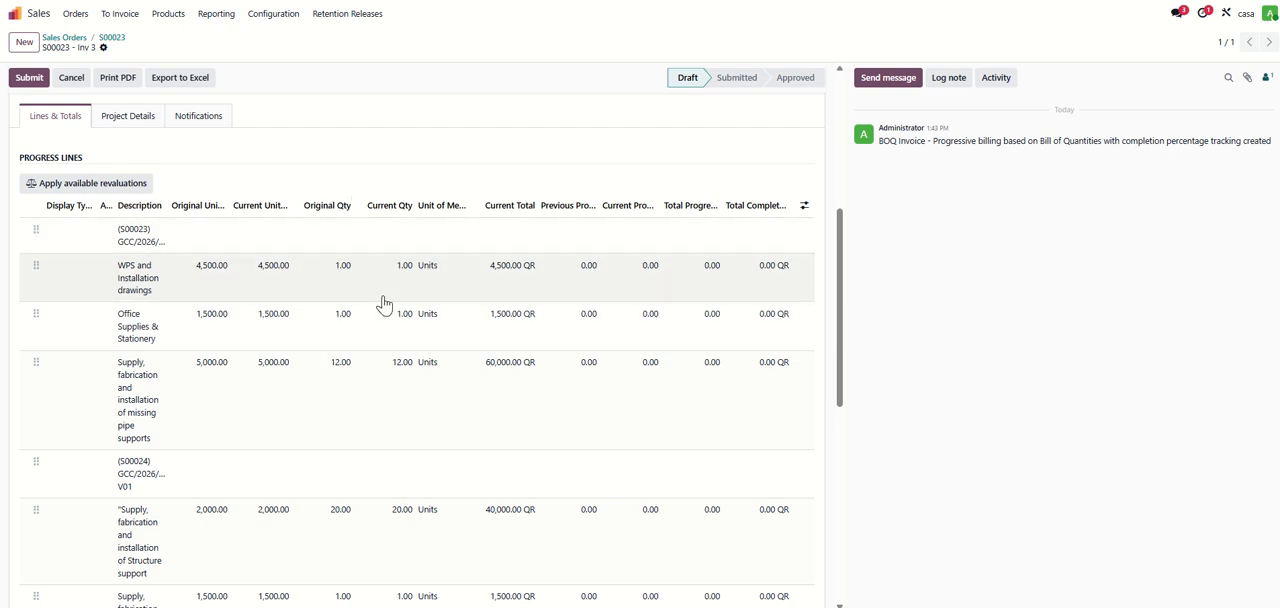
- Set the WPS and Installation drawings line's current unit price to 3,000 and the Office Supplies & Stationery line's current quantity to 2
click(268, 287)
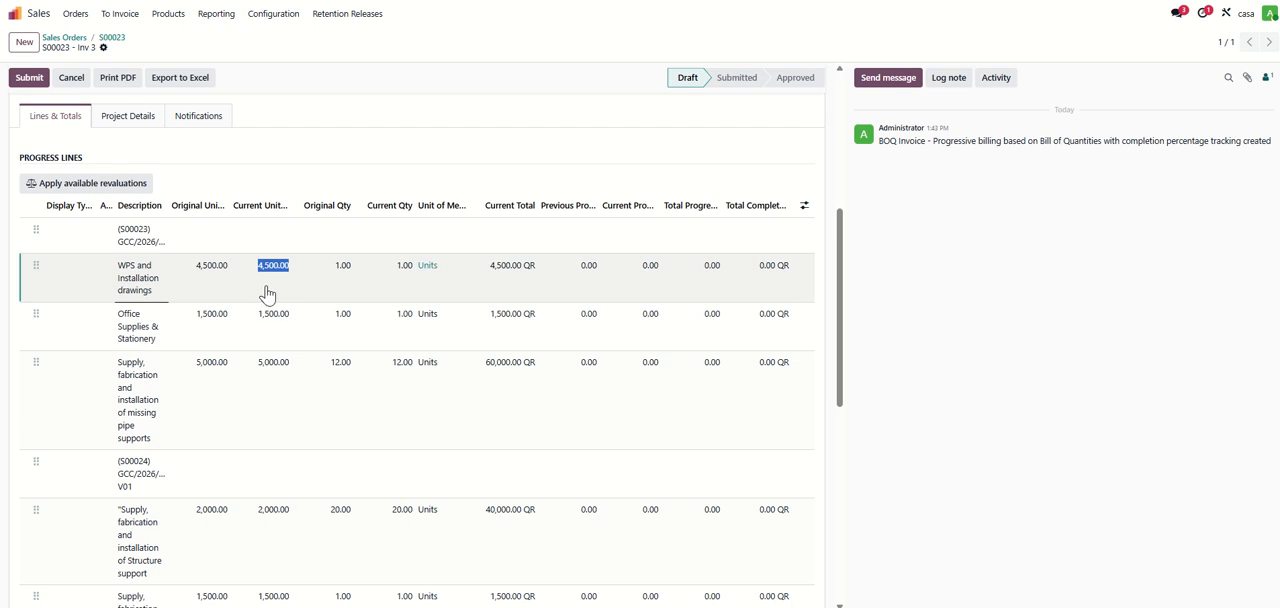
text(3000)
click(277, 165)
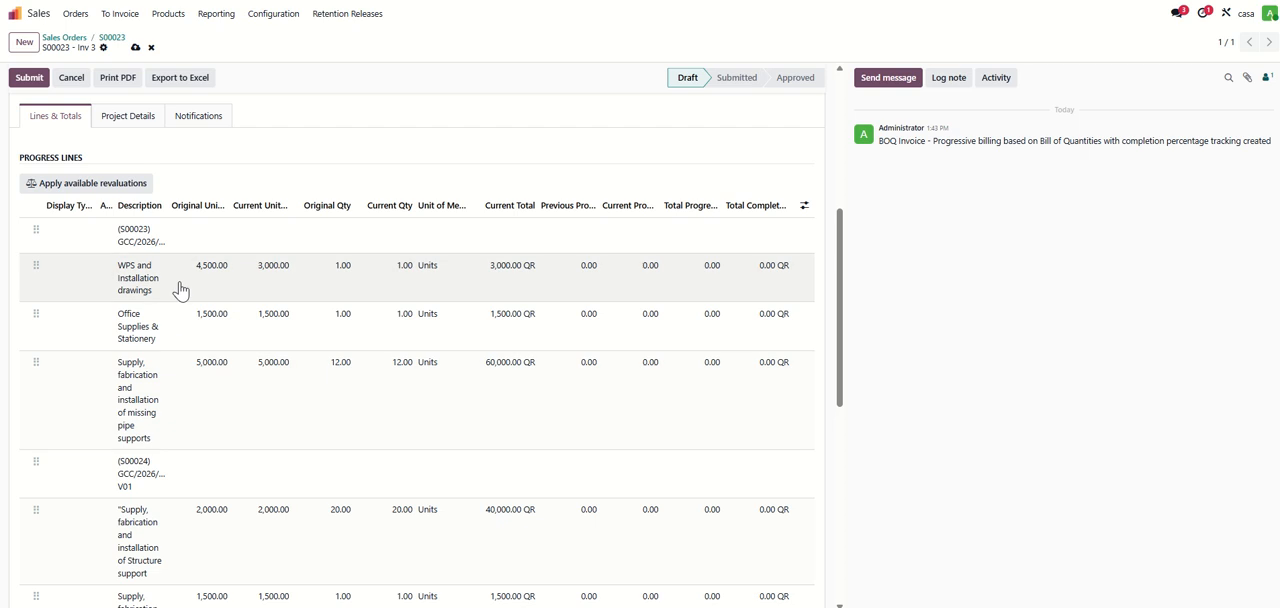
click(285, 264)
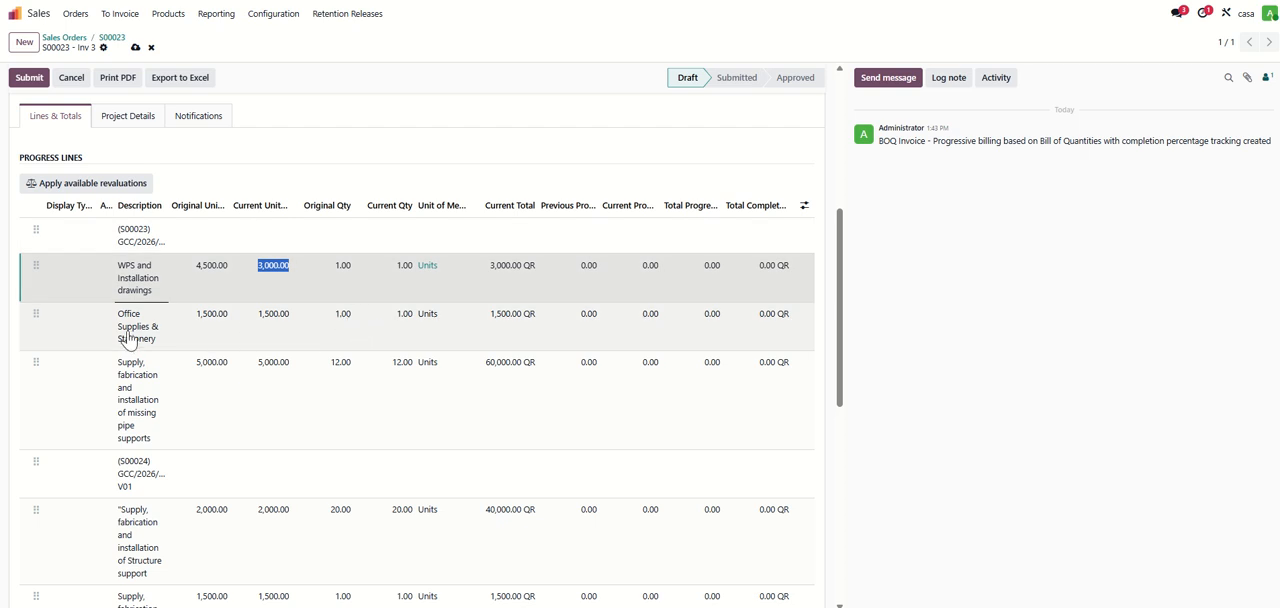
click(410, 322)
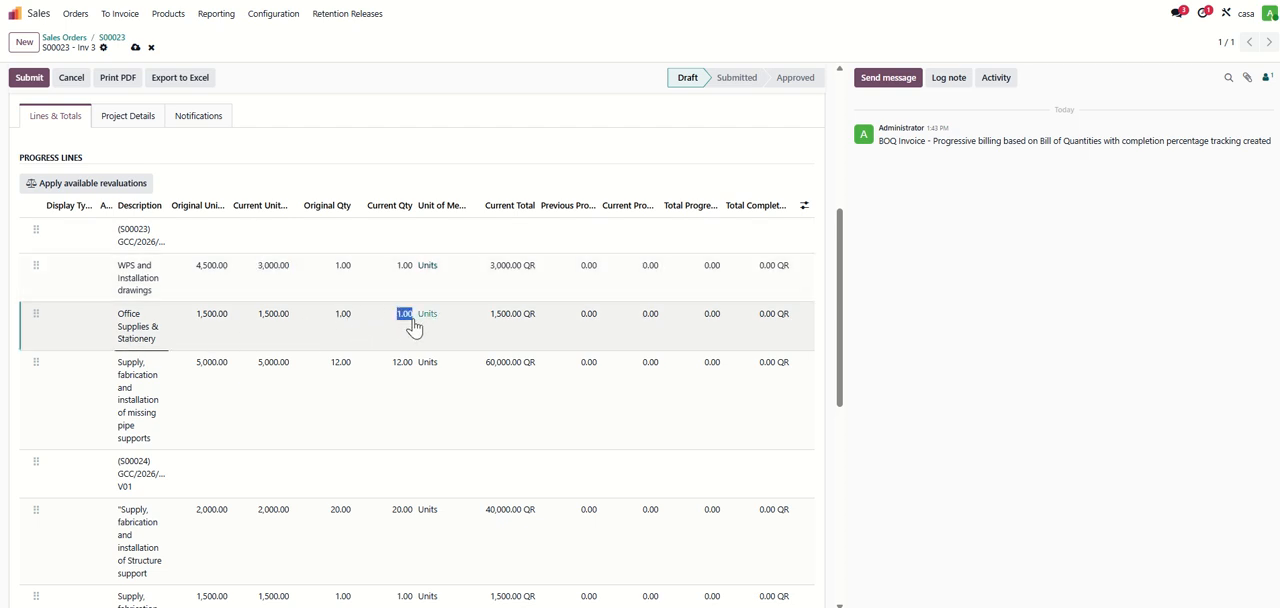
text(2)
click(383, 158)
scroll(372, 410, down, 1)
scroll(470, 260, up, 1)
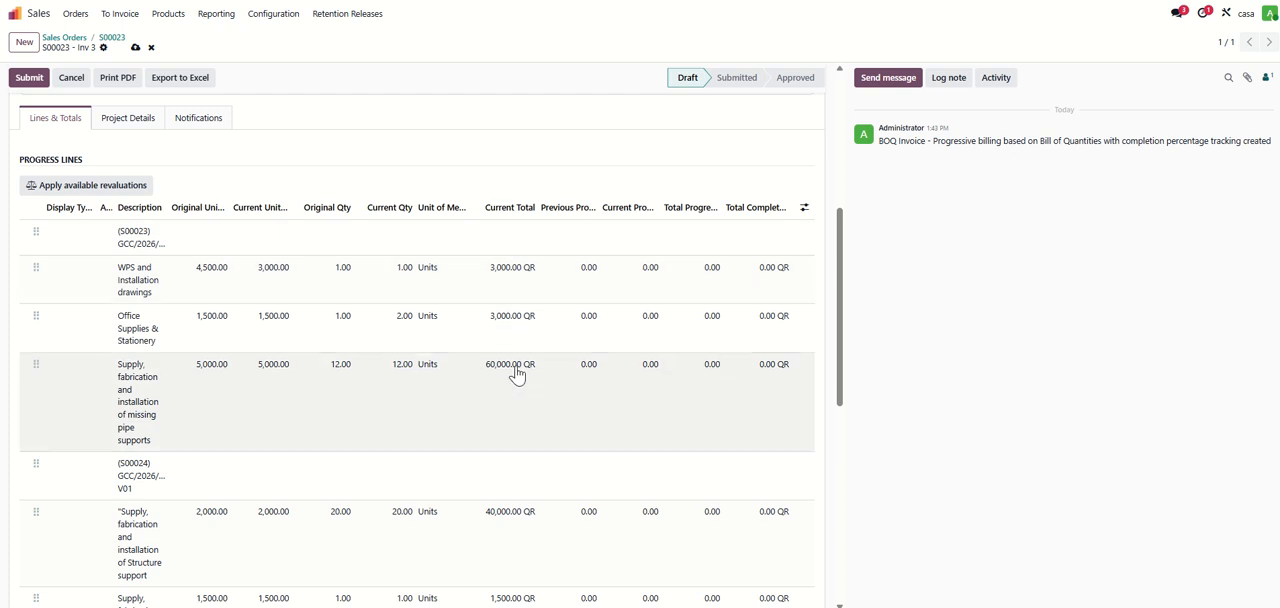
- Set the Steel Columns line's current unit price to 2,000 and the Structure support line's current quantity to 18
scroll(510, 366, down, 3)
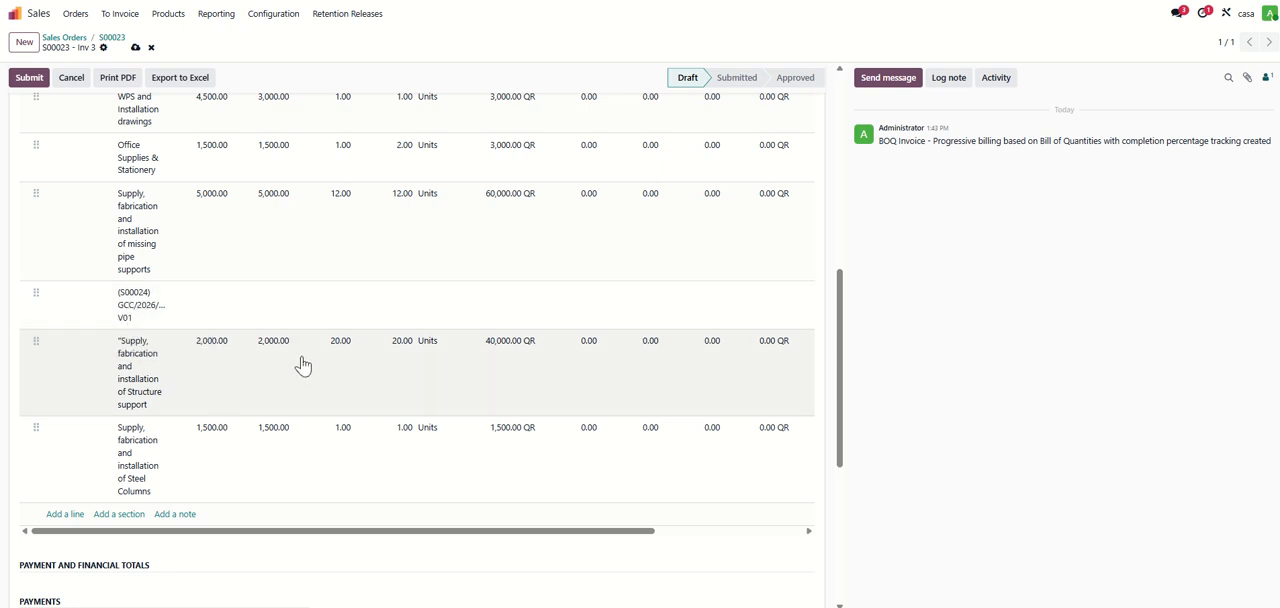
click(276, 438)
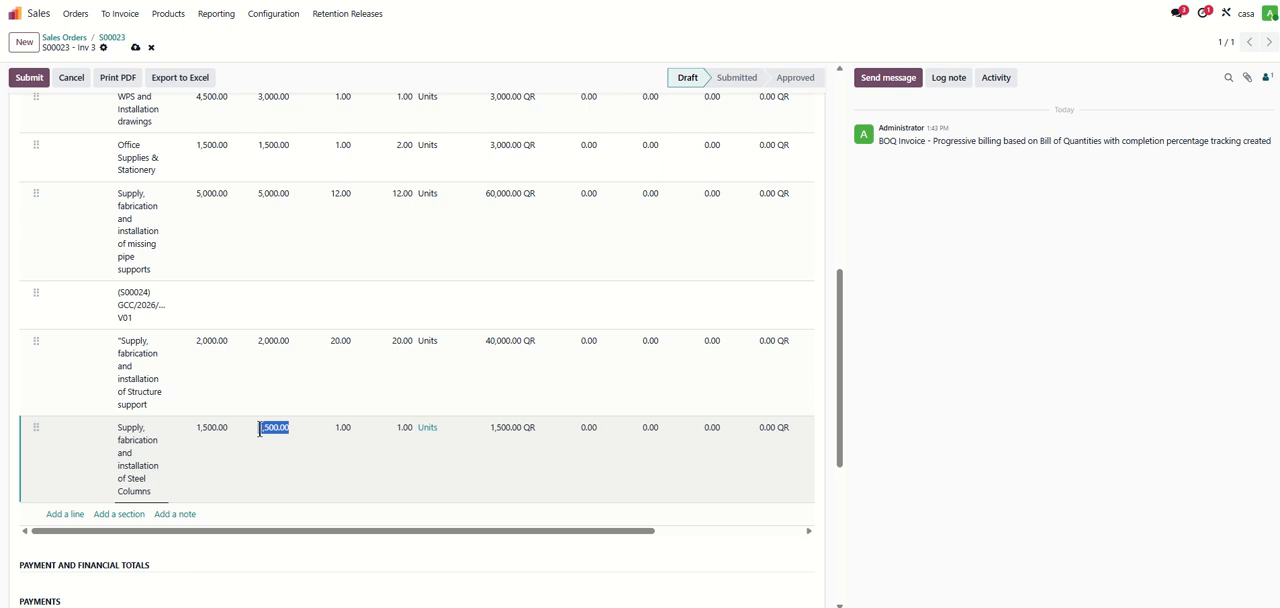
text(2,00)
text(0)
click(396, 342)
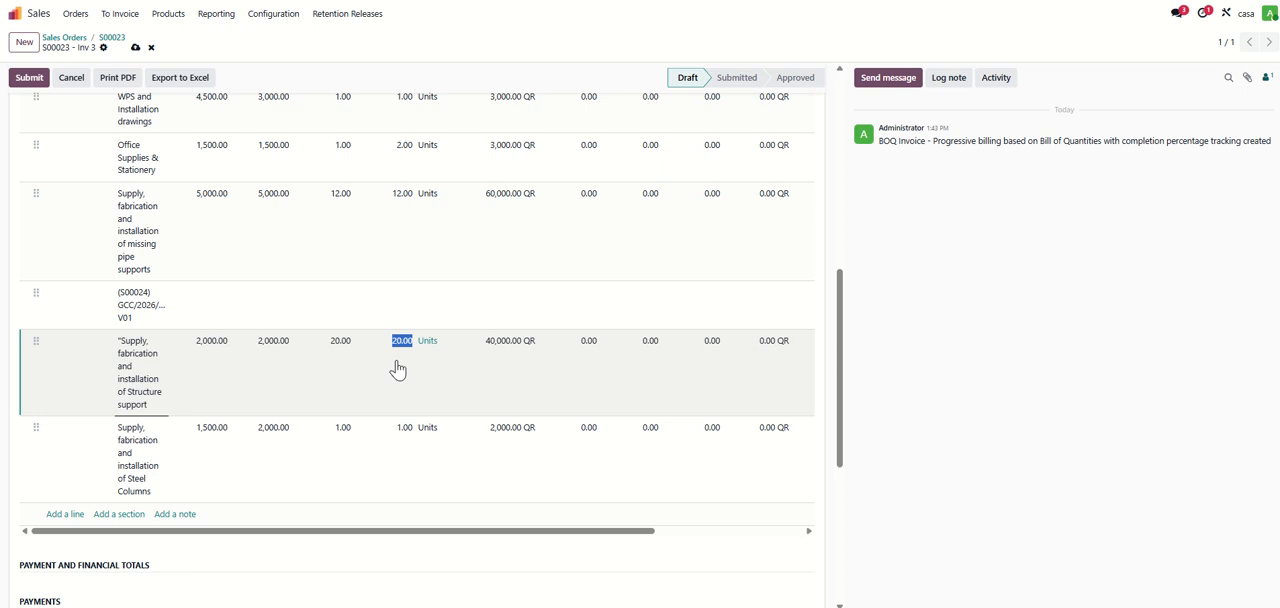
text(18)
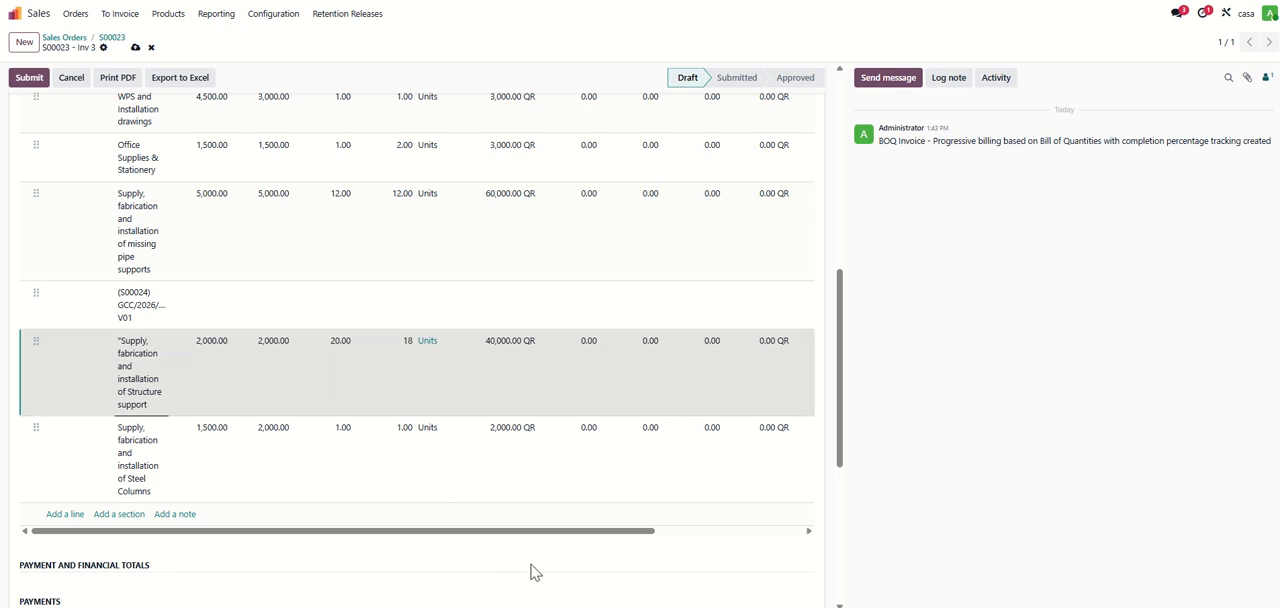
click(522, 555)
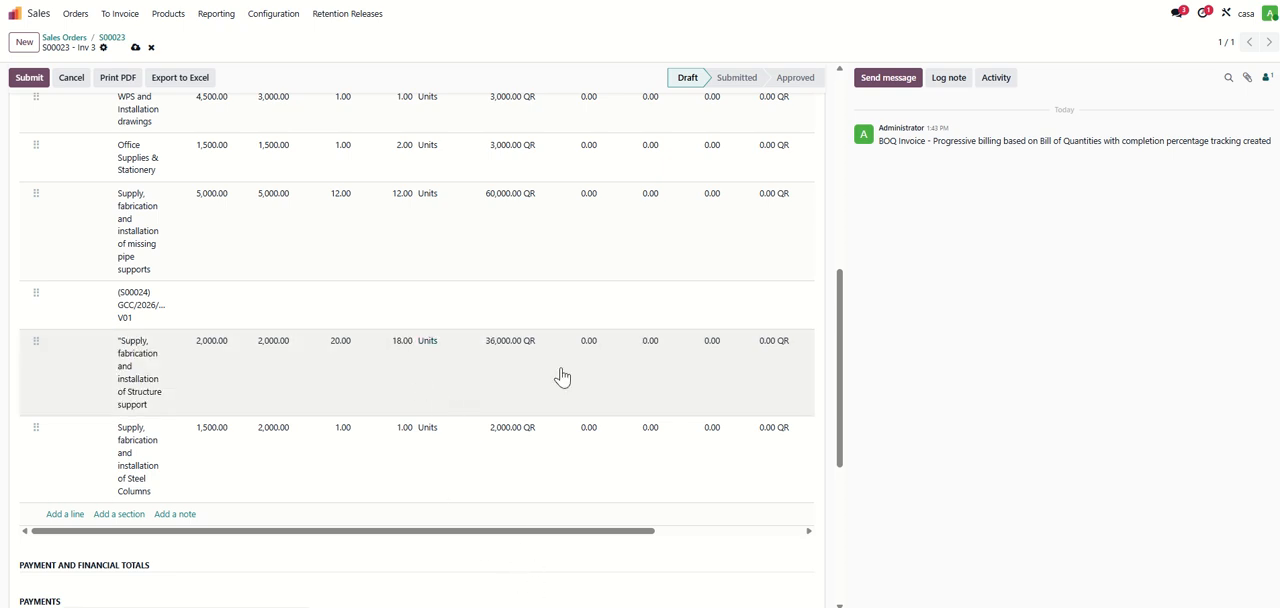
- Enter current progress of 20 for WPS and Installation drawings and 30 for Office Supplies & Stationery
scroll(566, 372, up, 1)
scroll(570, 370, up, 2)
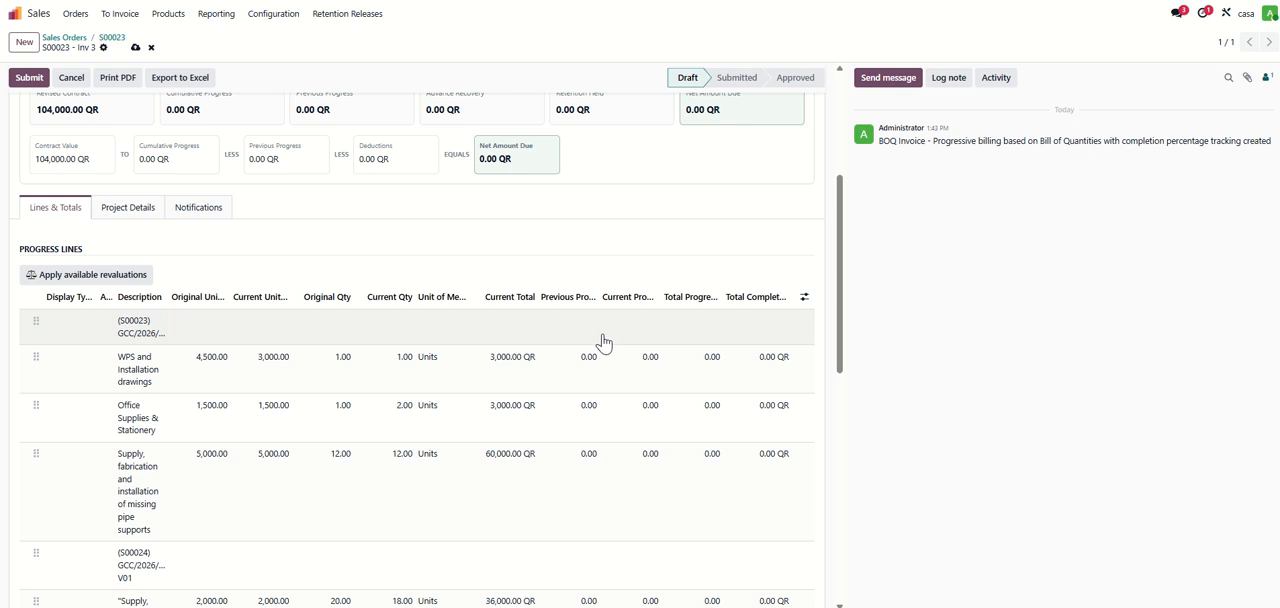
scroll(603, 343, down, 2)
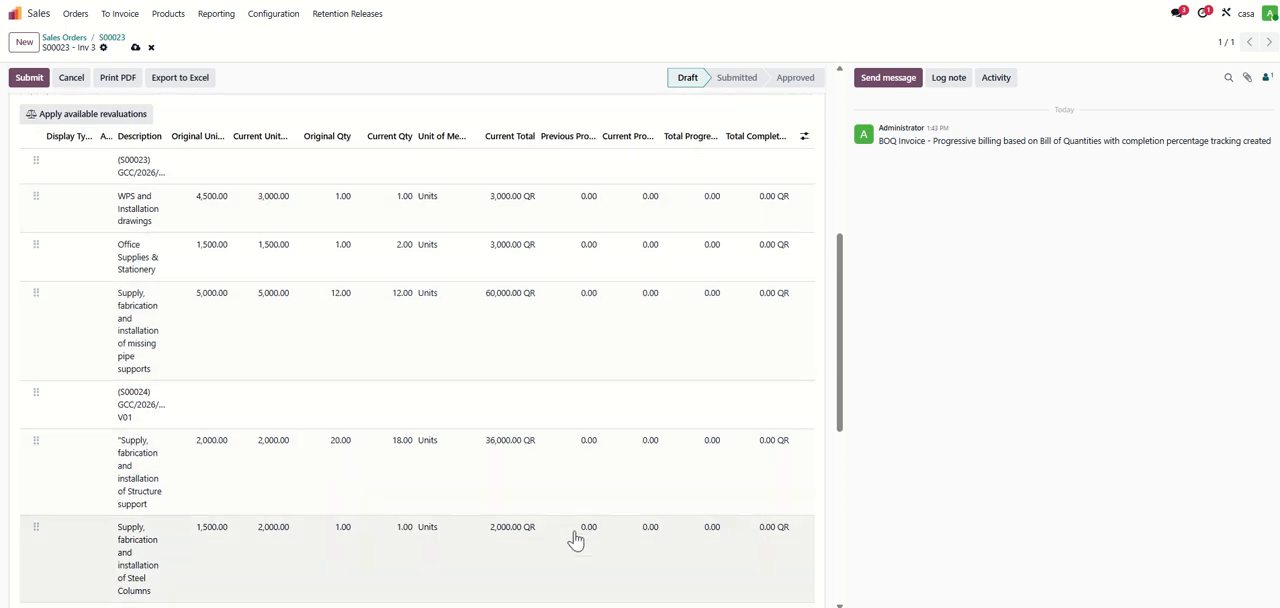
scroll(586, 420, up, 1)
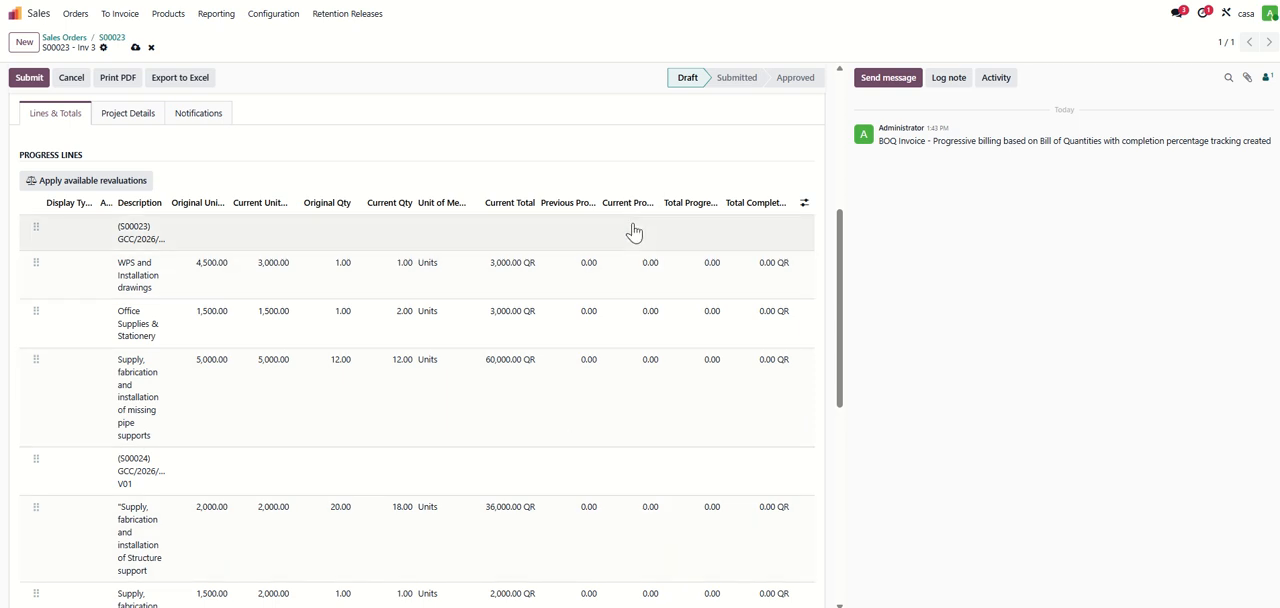
click(642, 266)
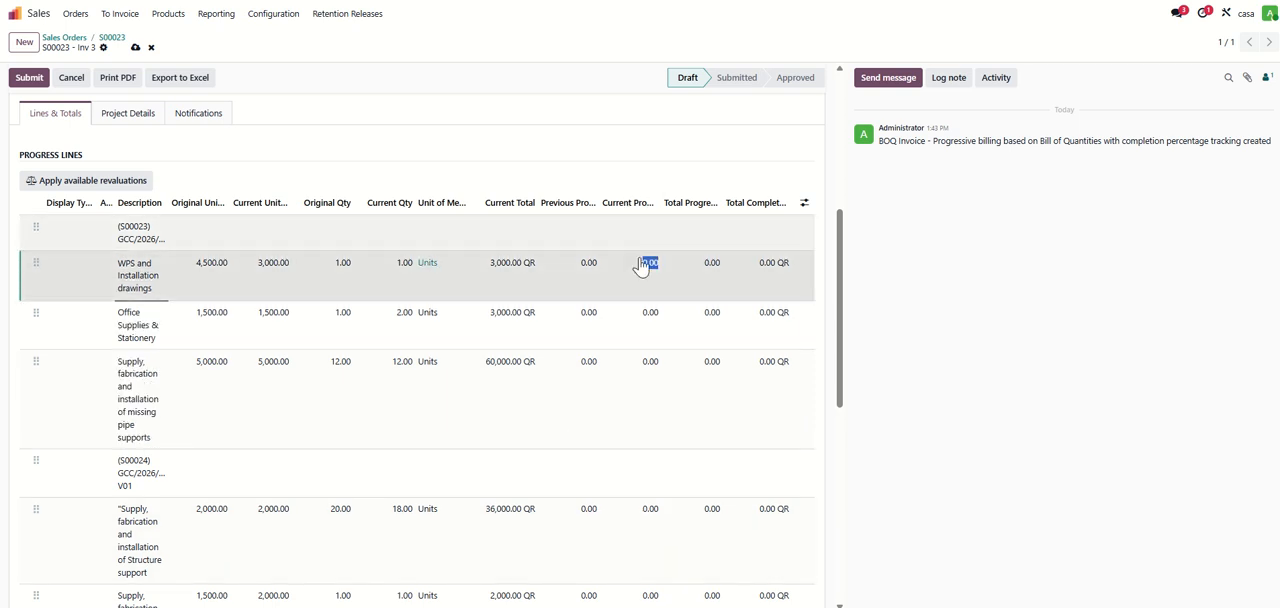
text(20)
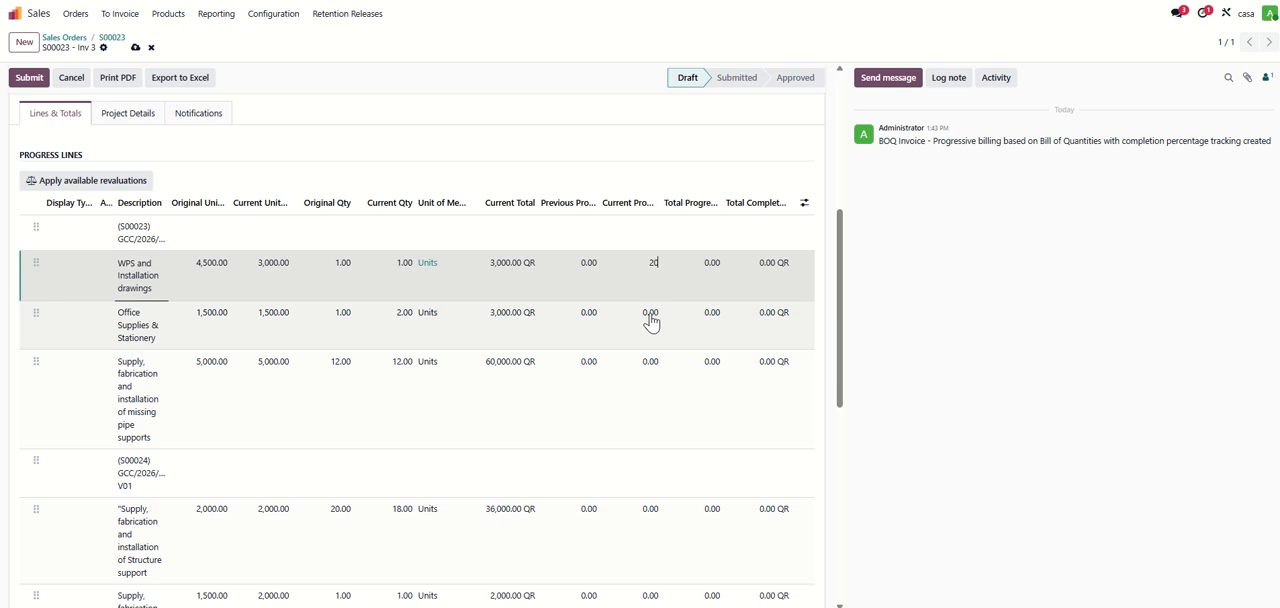
click(645, 311)
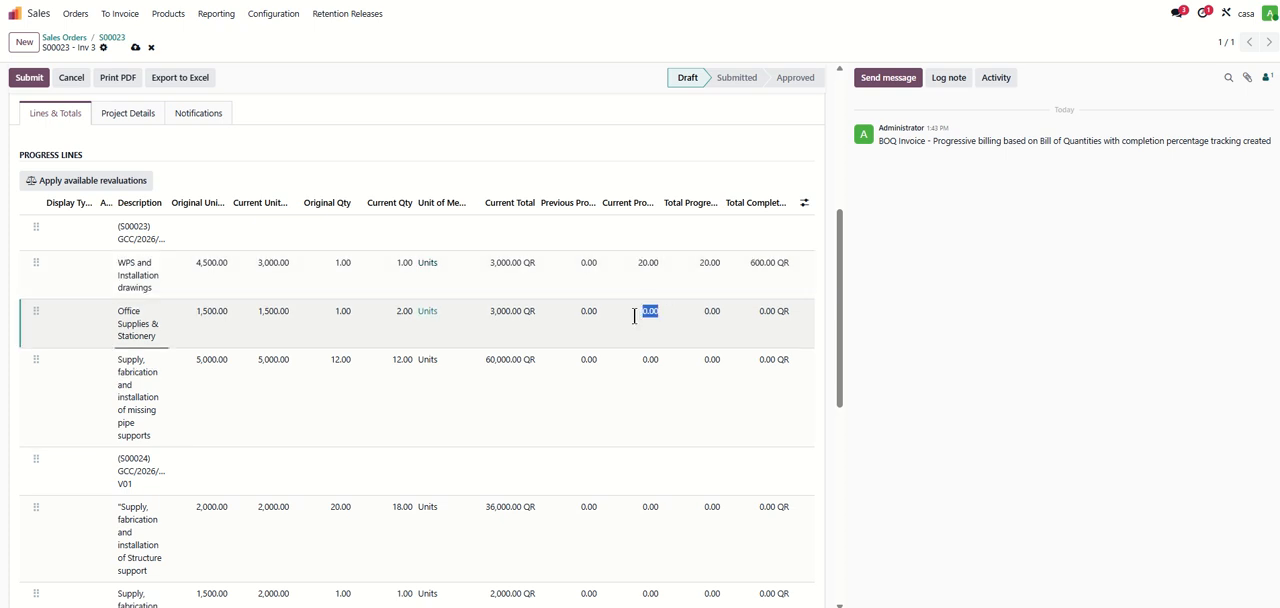
text(30)
- Enter current progress of 10 for the missing pipe supports line and 15 for the Structure support line
click(636, 363)
text(1)
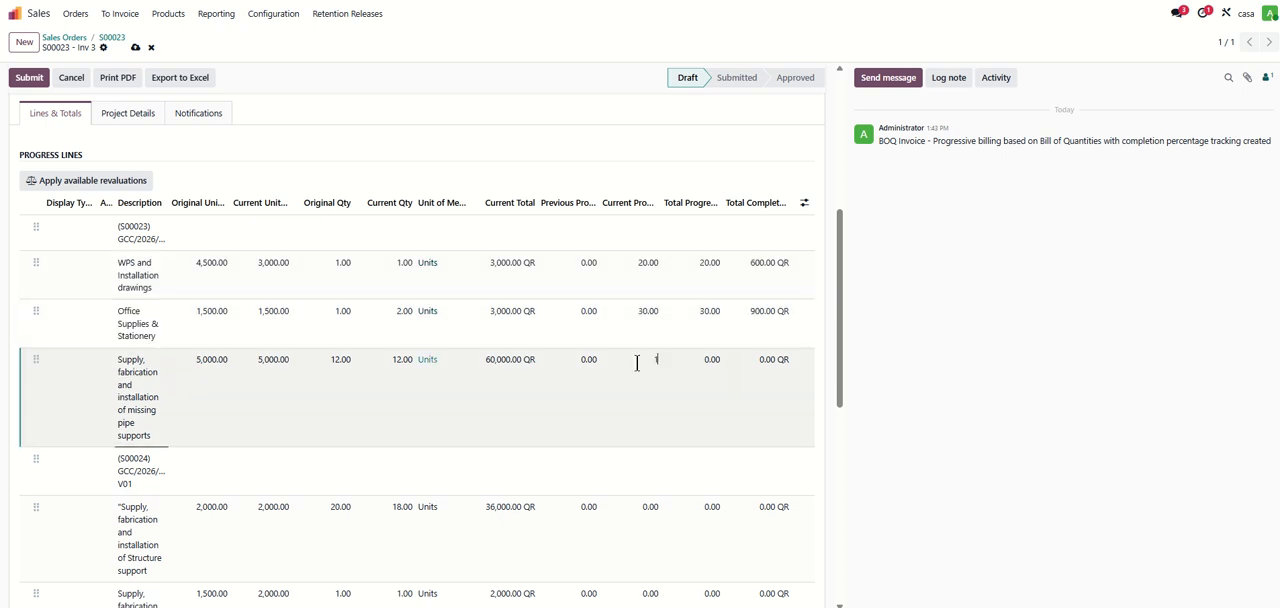
text(0)
scroll(636, 372, down, 2)
click(645, 362)
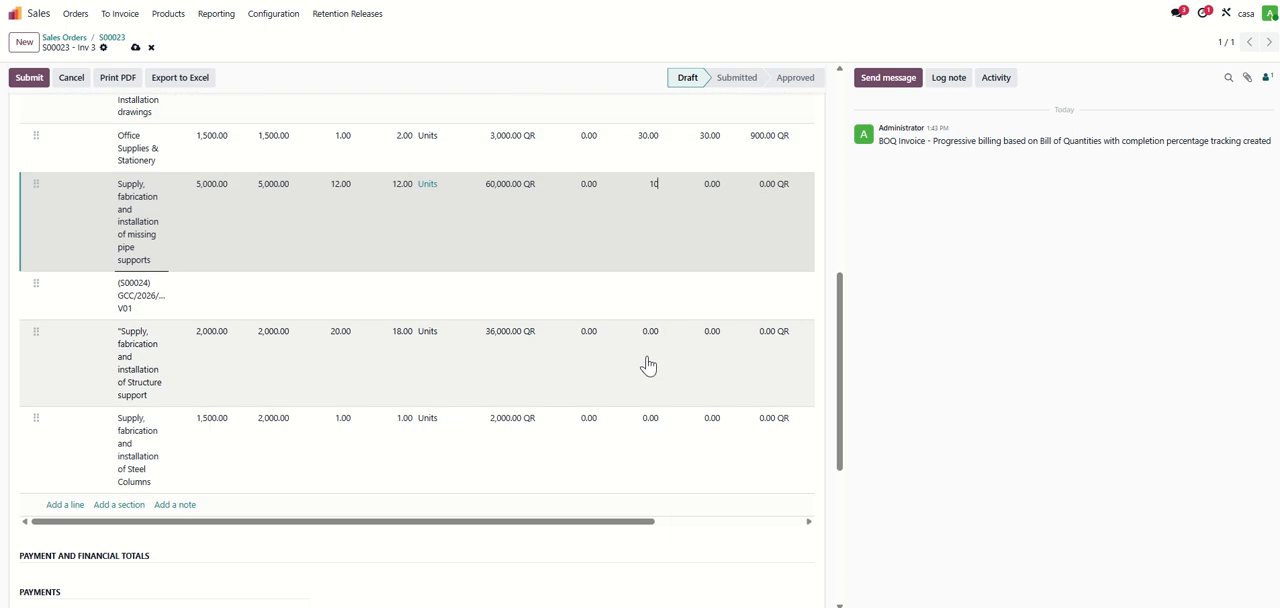
text(15)
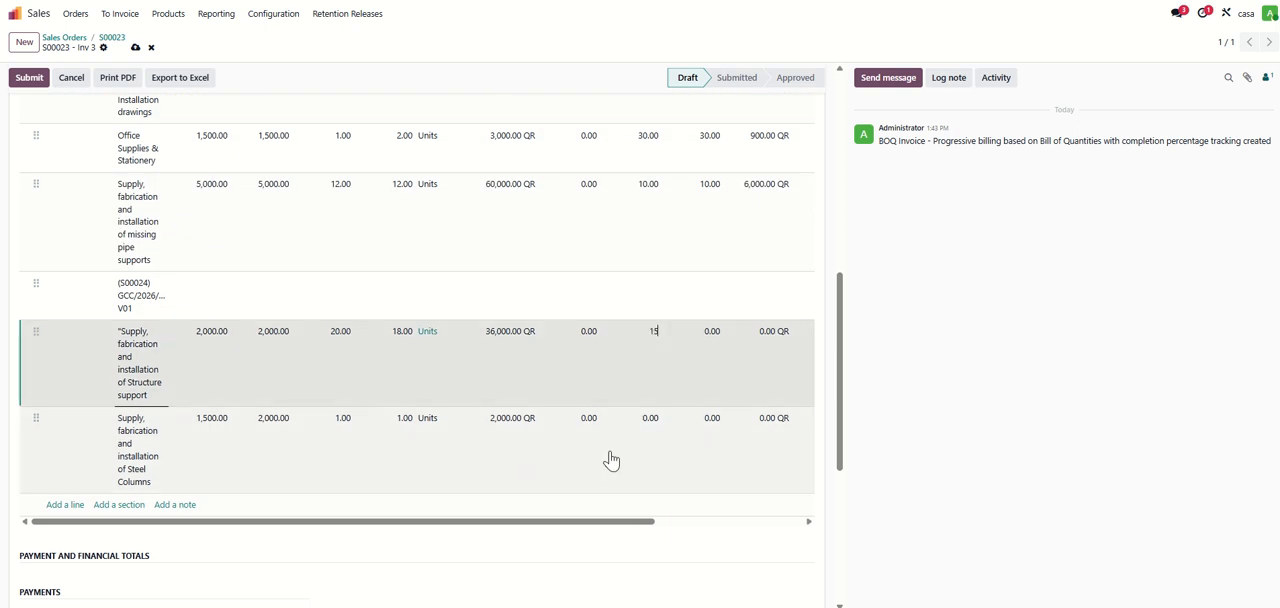
click(641, 432)
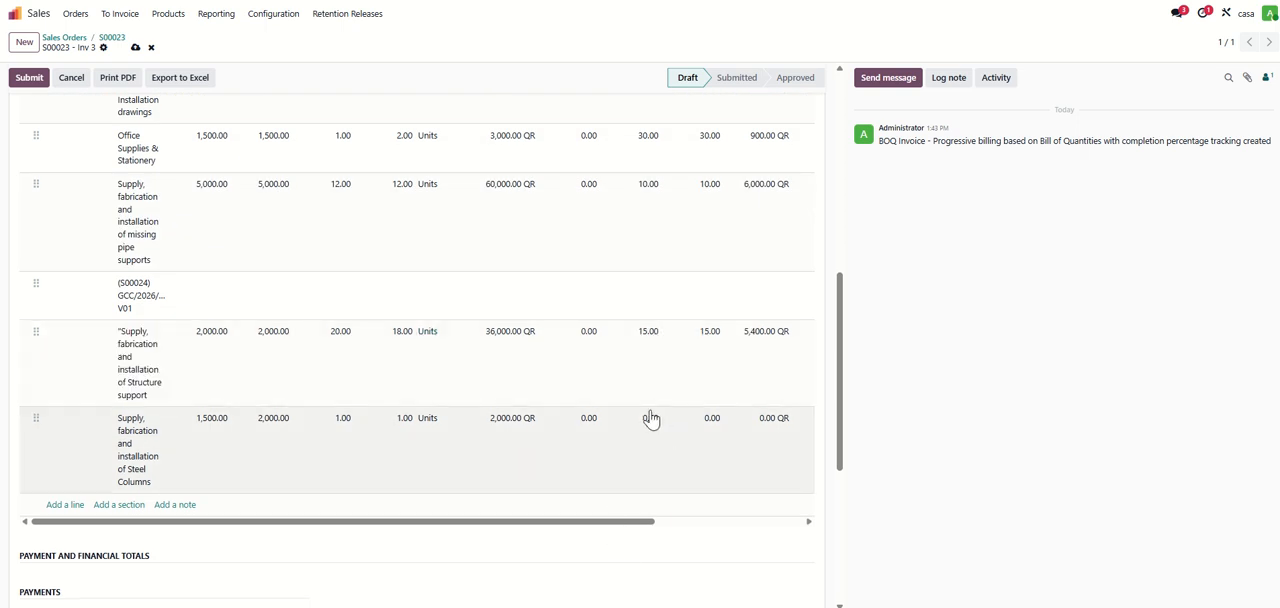
- Review the progress lines' total progress, completed amounts and revaluation columns, along with the BOQ invoice summary
scroll(690, 404, up, 1)
scroll(700, 404, up, 1)
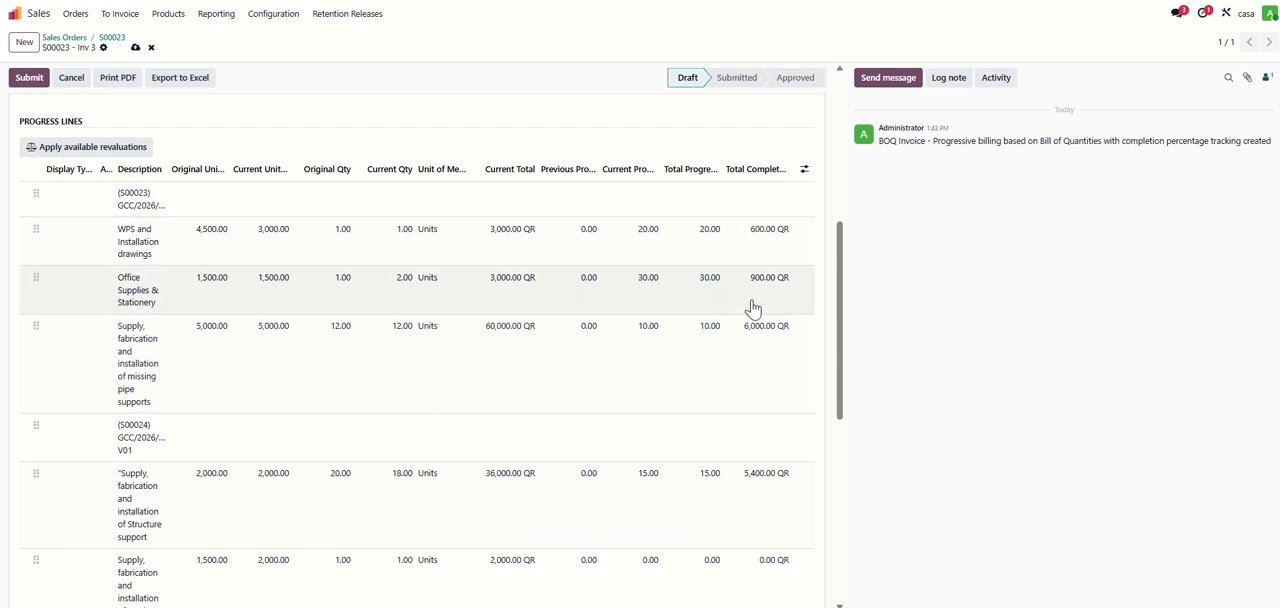
scroll(753, 328, down, 2)
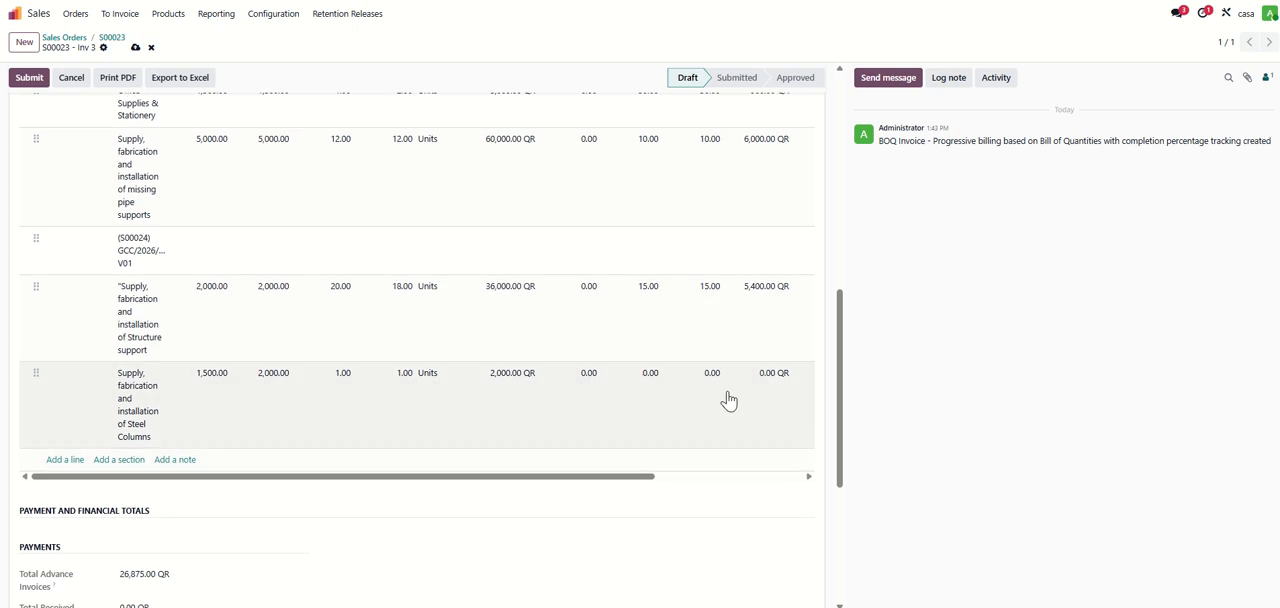
drag(642, 477, 820, 480)
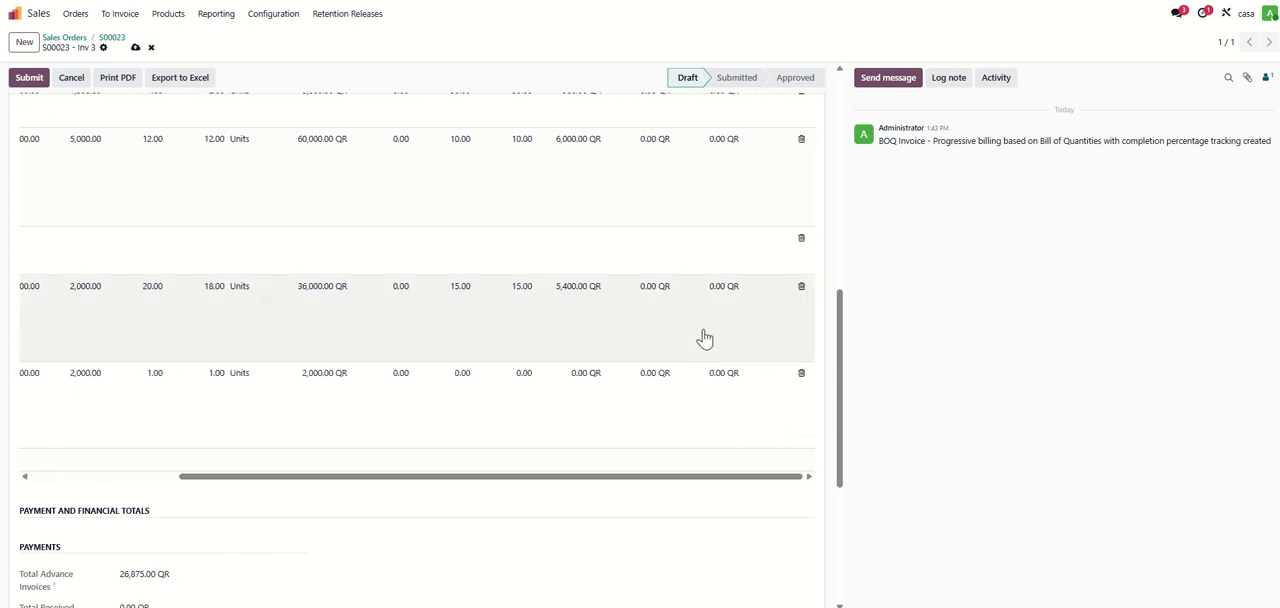
scroll(684, 276, up, 3)
scroll(683, 272, up, 1)
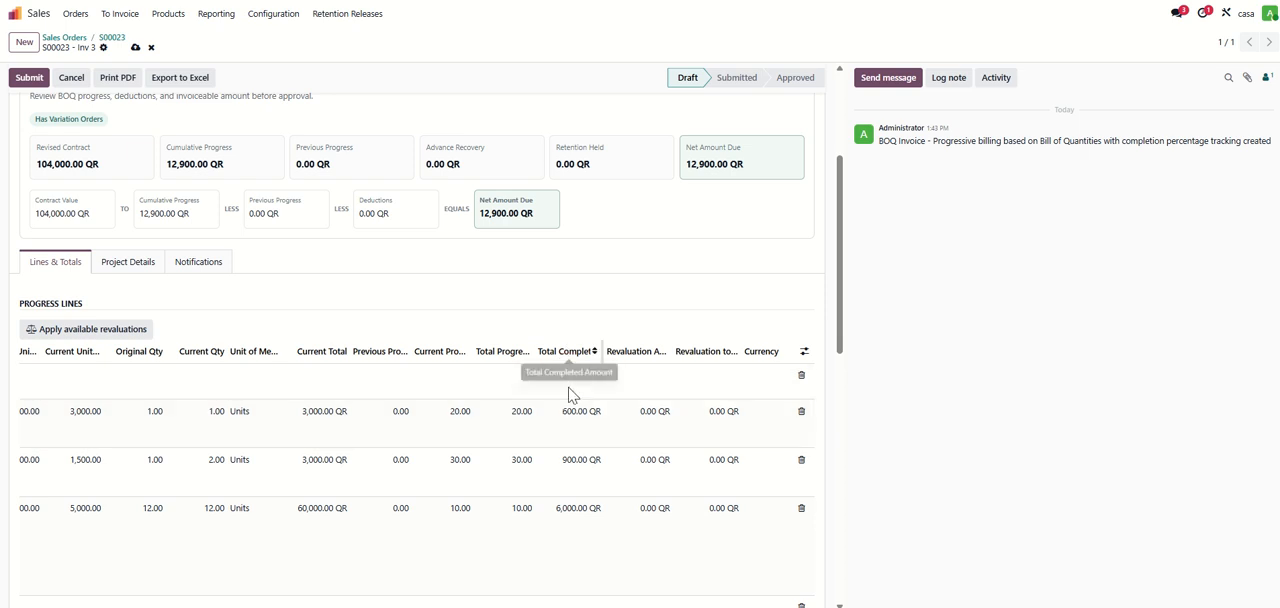
scroll(578, 445, down, 3)
scroll(575, 434, down, 3)
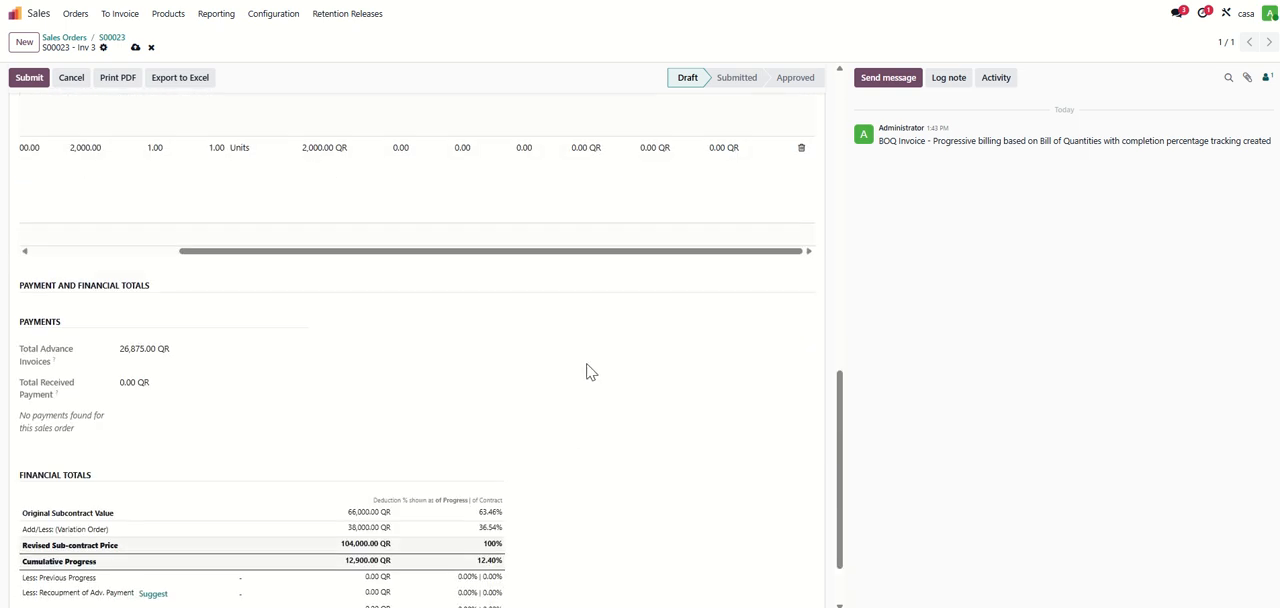
- Examine the payments section and the financial totals from the original subcontract value to the cumulative progress
scroll(588, 372, down, 1)
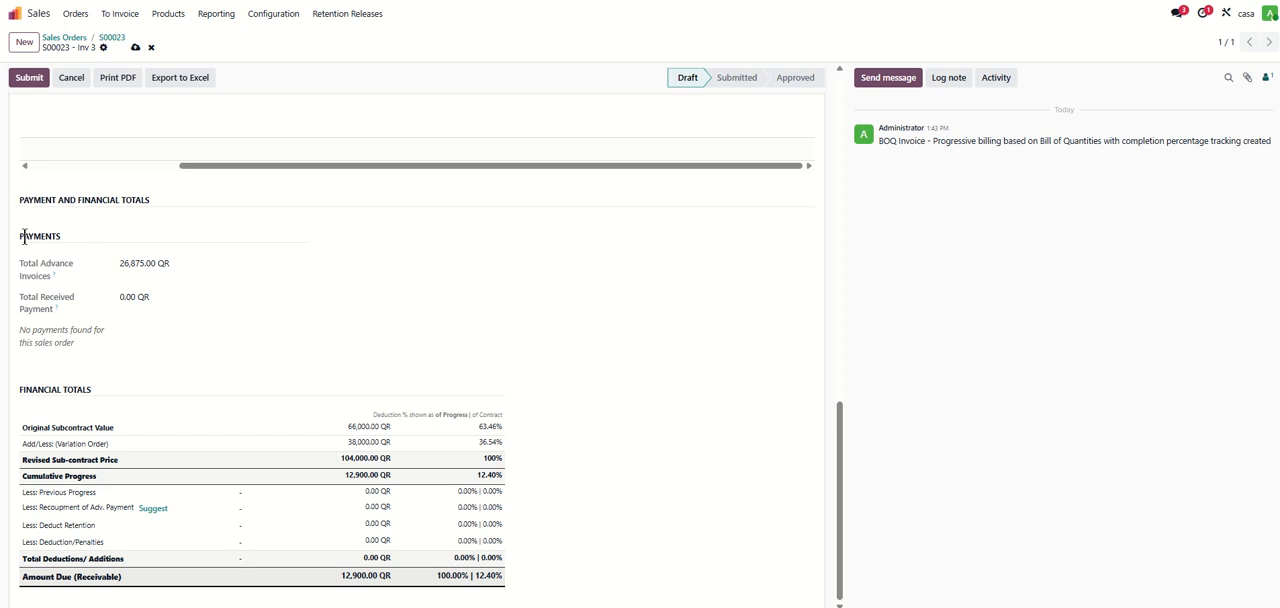
drag(24, 236, 160, 289)
click(147, 323)
drag(32, 430, 398, 429)
click(323, 434)
drag(28, 457, 350, 456)
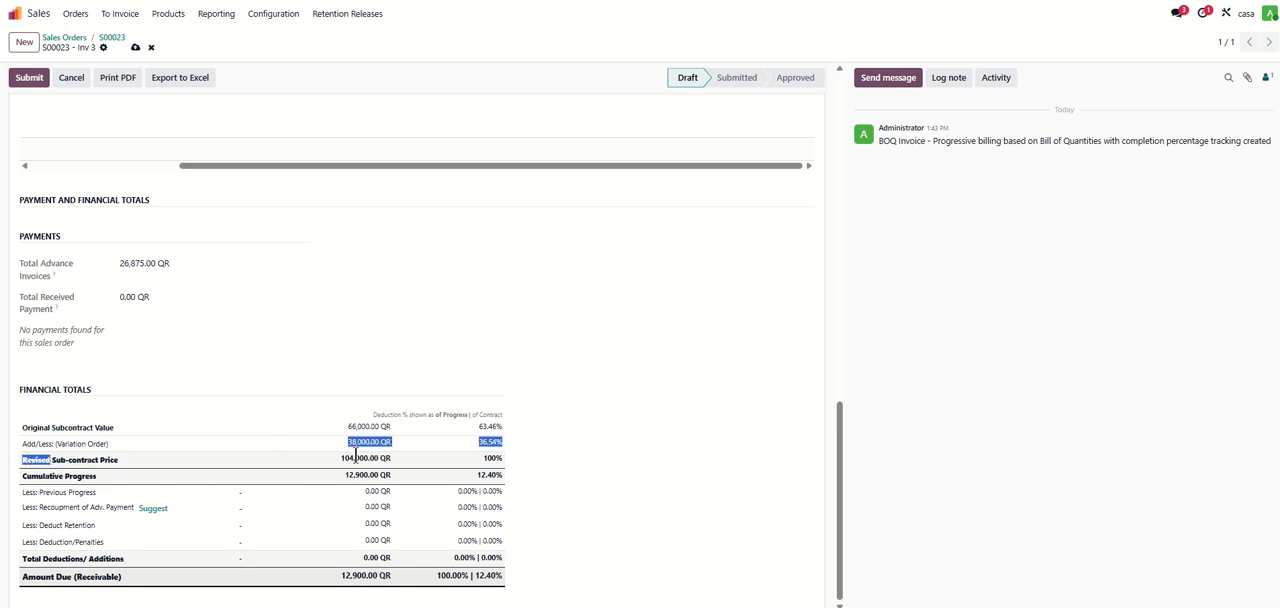
click(346, 458)
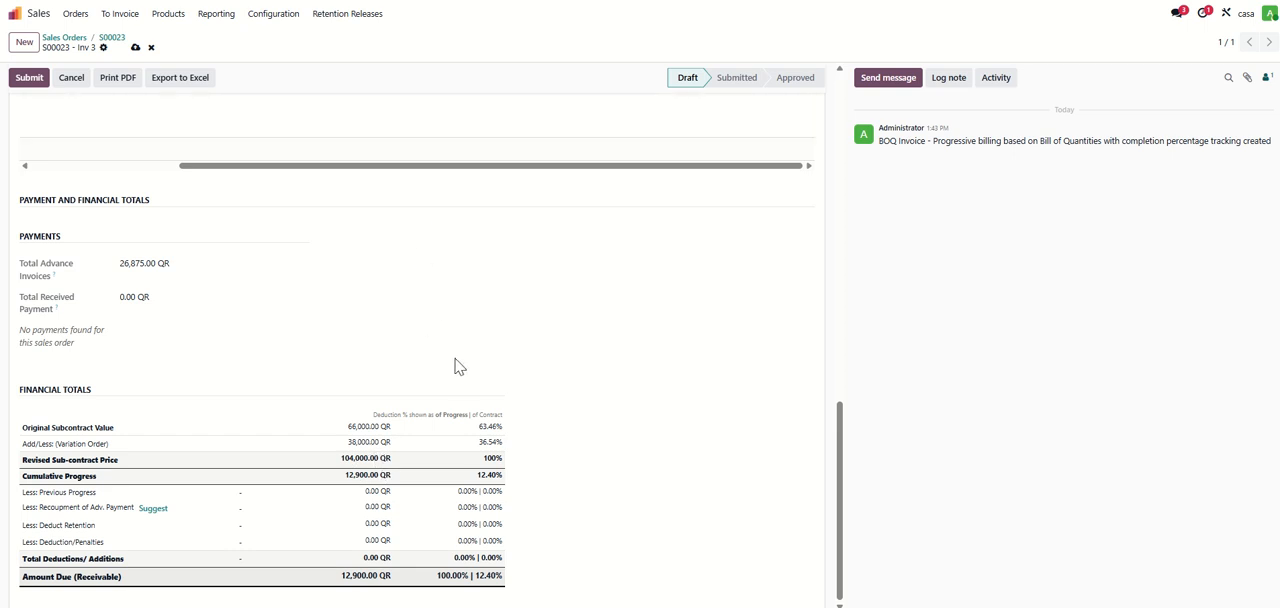
drag(498, 457, 20, 470)
triple_click(30, 478)
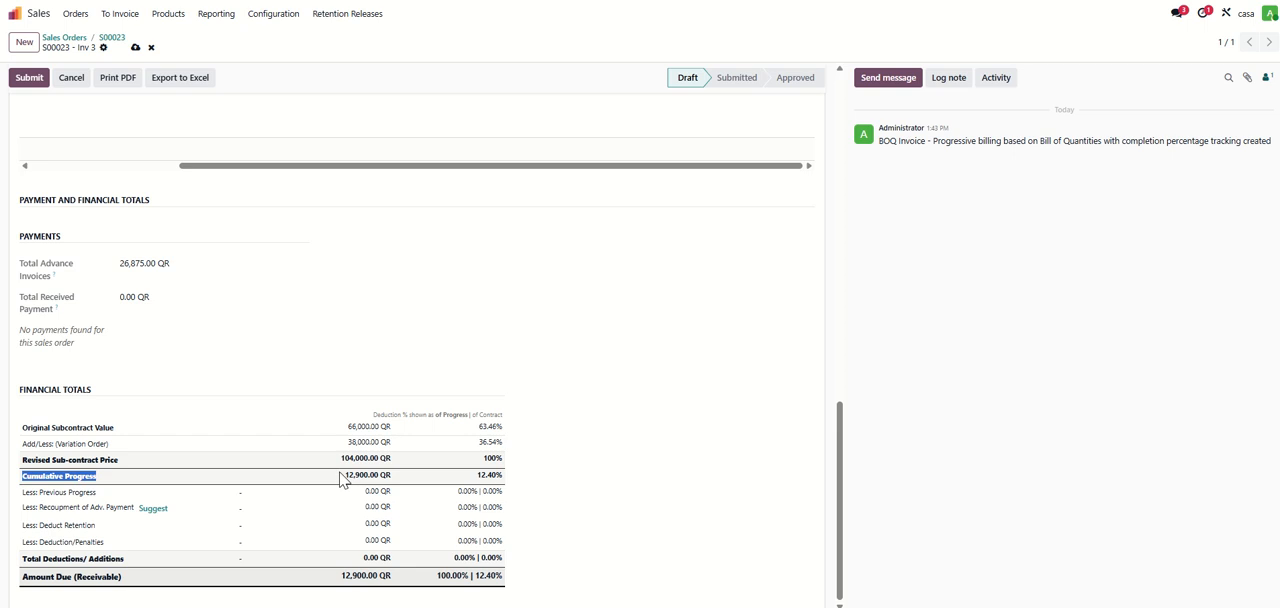
drag(340, 478, 400, 486)
click(408, 481)
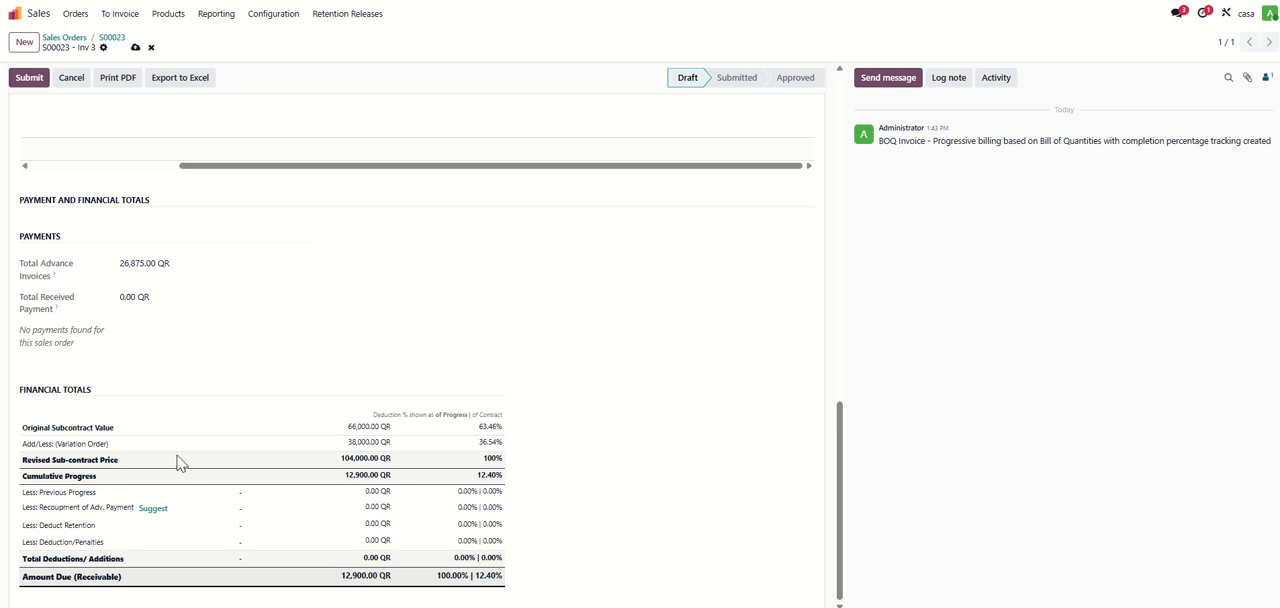
- Fill the recoupment of advance payment deduction with the suggested pro-rata amount
click(388, 494)
click(302, 492)
click(333, 509)
drag(62, 510, 118, 509)
click(101, 509)
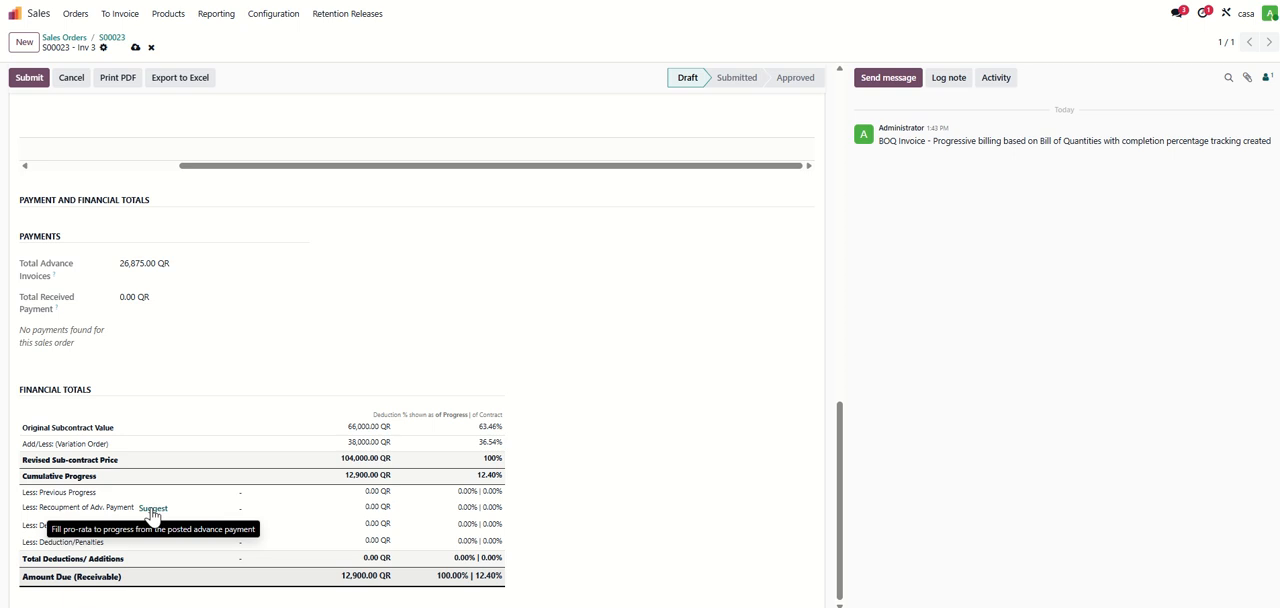
click(153, 510)
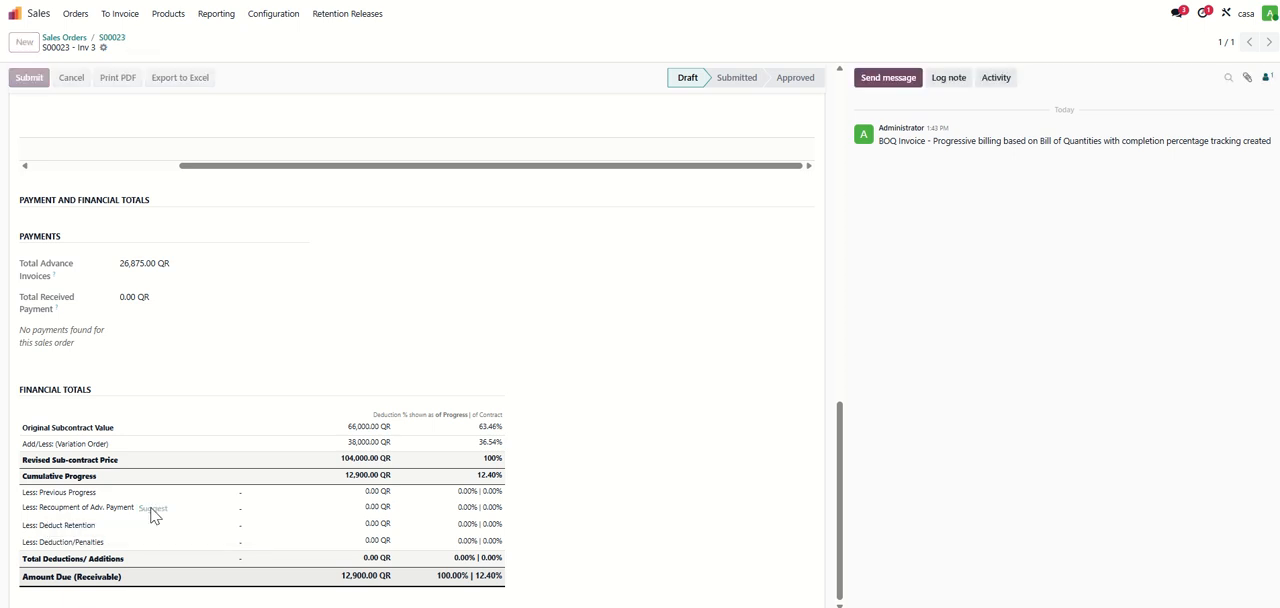
- Set the retention deduction in the financial totals to 10% of the cumulative progress, 1,290 QR
drag(465, 505, 421, 513)
click(320, 505)
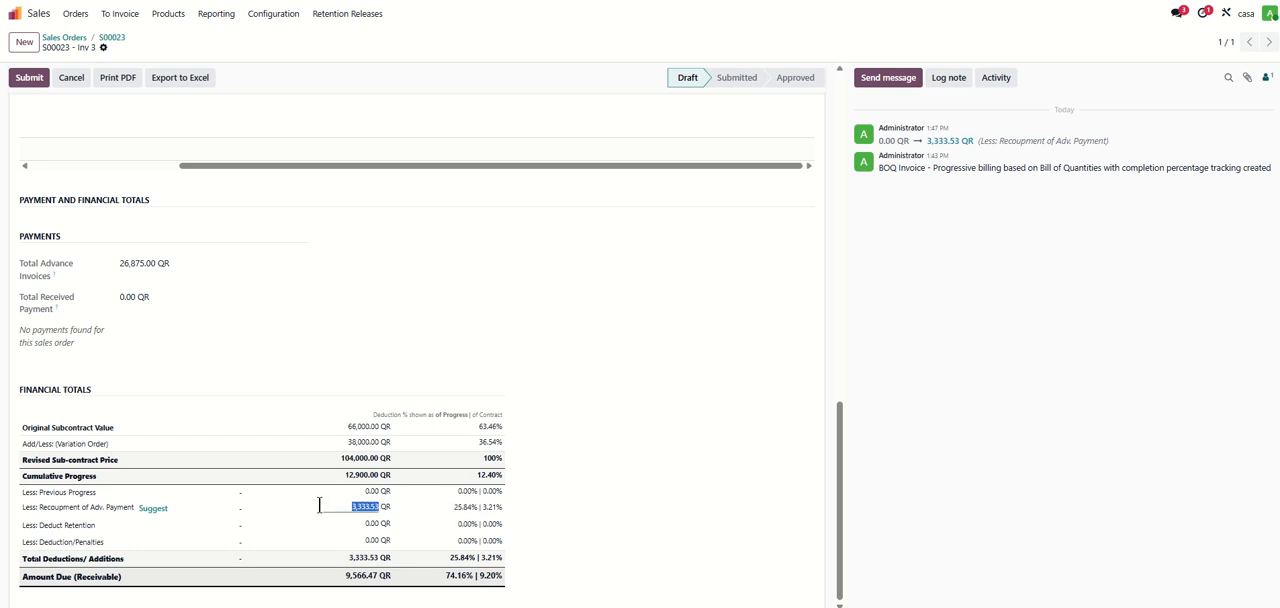
drag(331, 481, 317, 485)
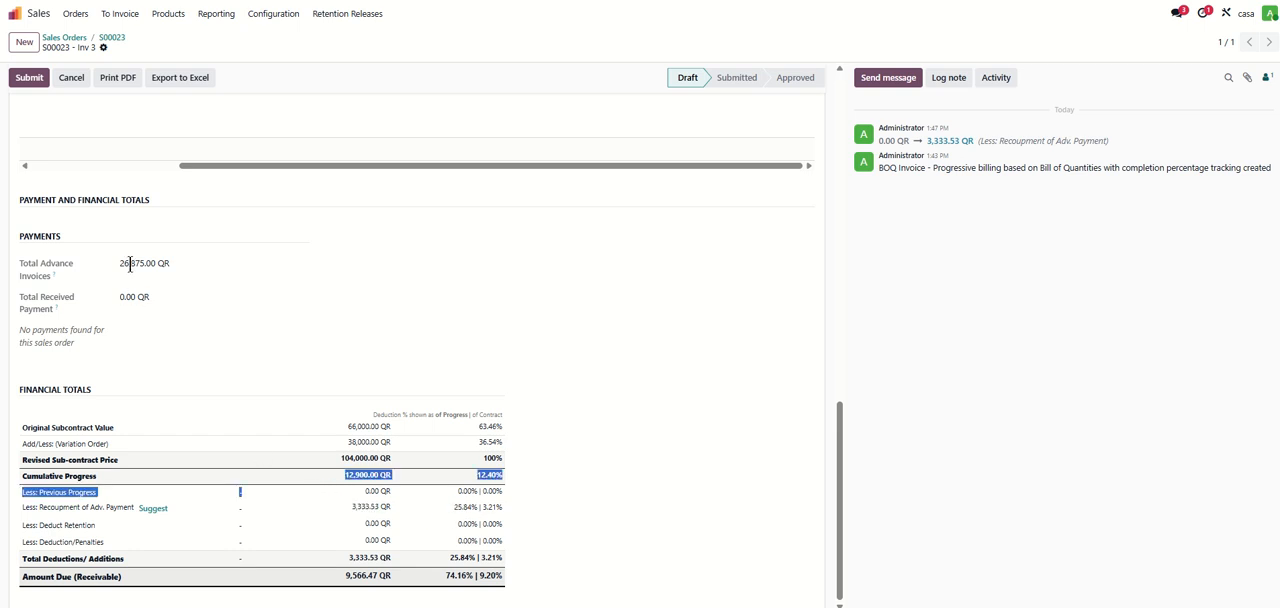
click(232, 302)
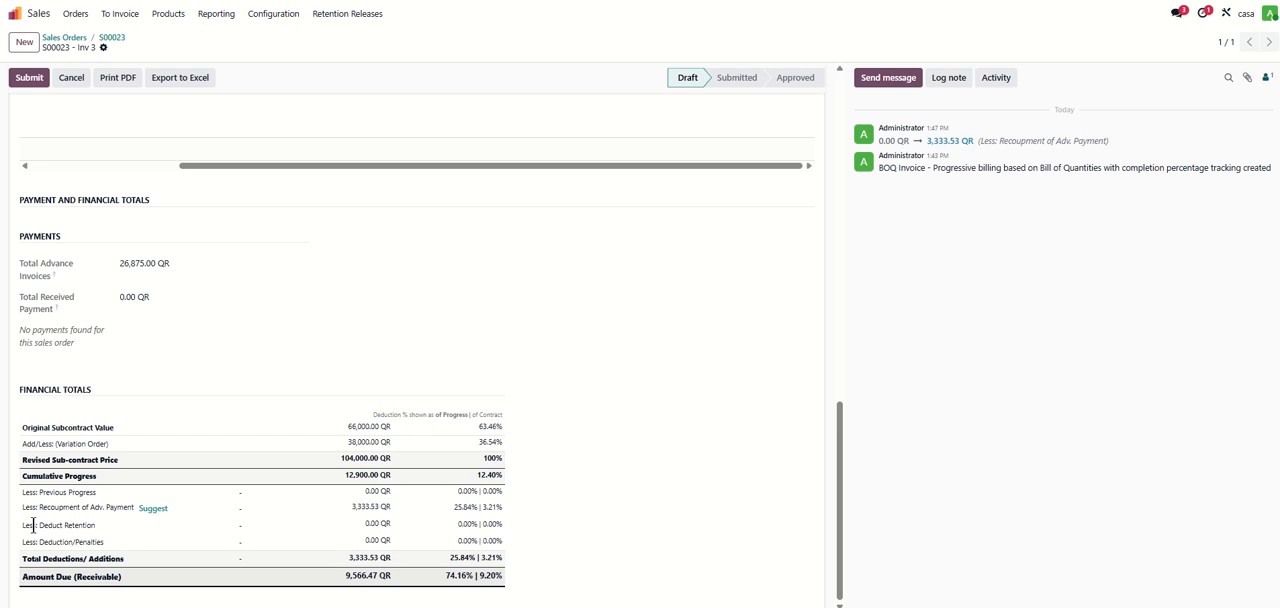
drag(52, 525, 201, 524)
click(349, 520)
text(1290)
click(436, 521)
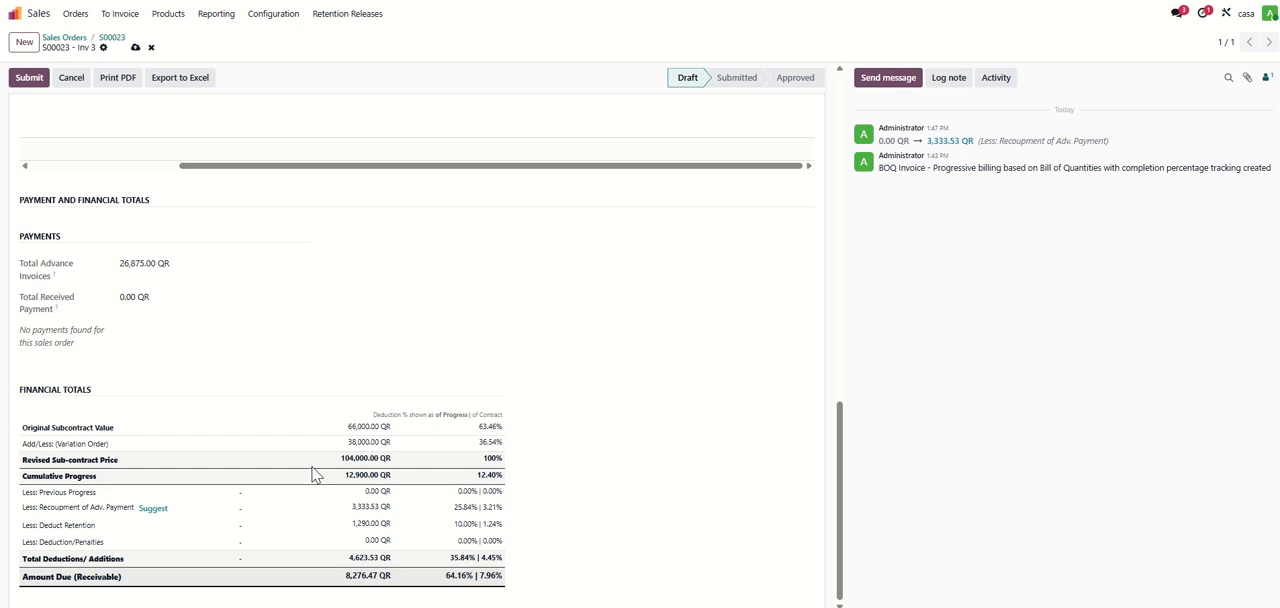
- Check the revised price and amount due, and submit the BOQ invoice for approval
drag(405, 460, 277, 463)
click(344, 480)
drag(35, 577, 485, 577)
click(484, 579)
scroll(105, 176, up, 10)
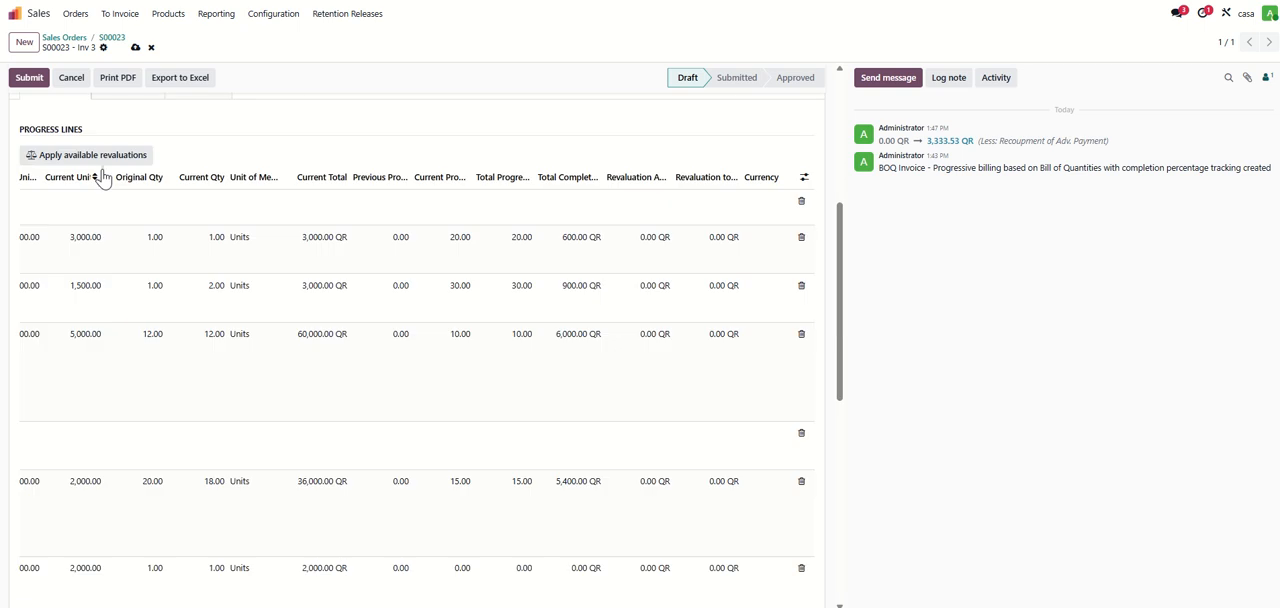
click(31, 81)
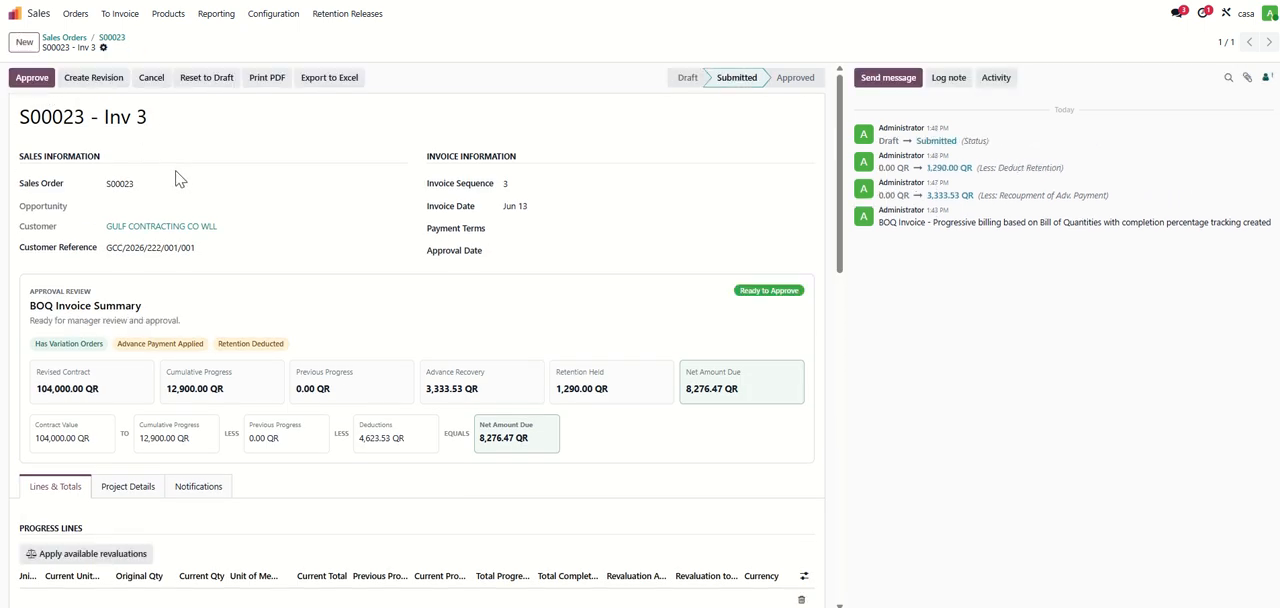
- Create a revision of the submitted BOQ invoice and check its R01 suffix
click(90, 86)
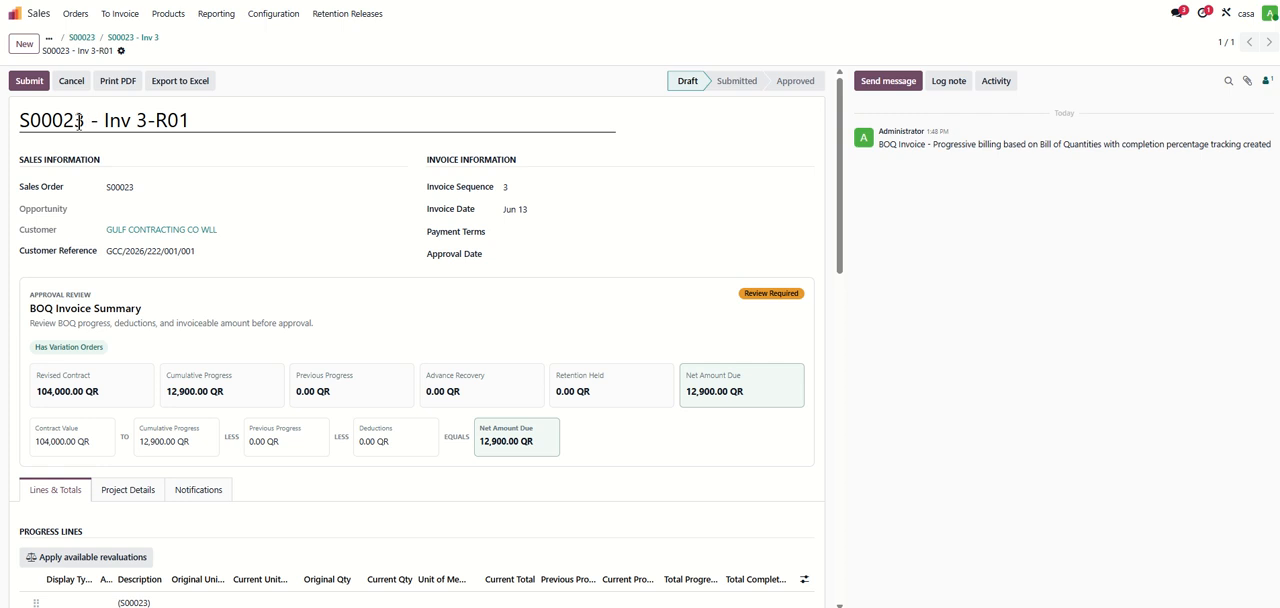
drag(29, 120, 151, 122)
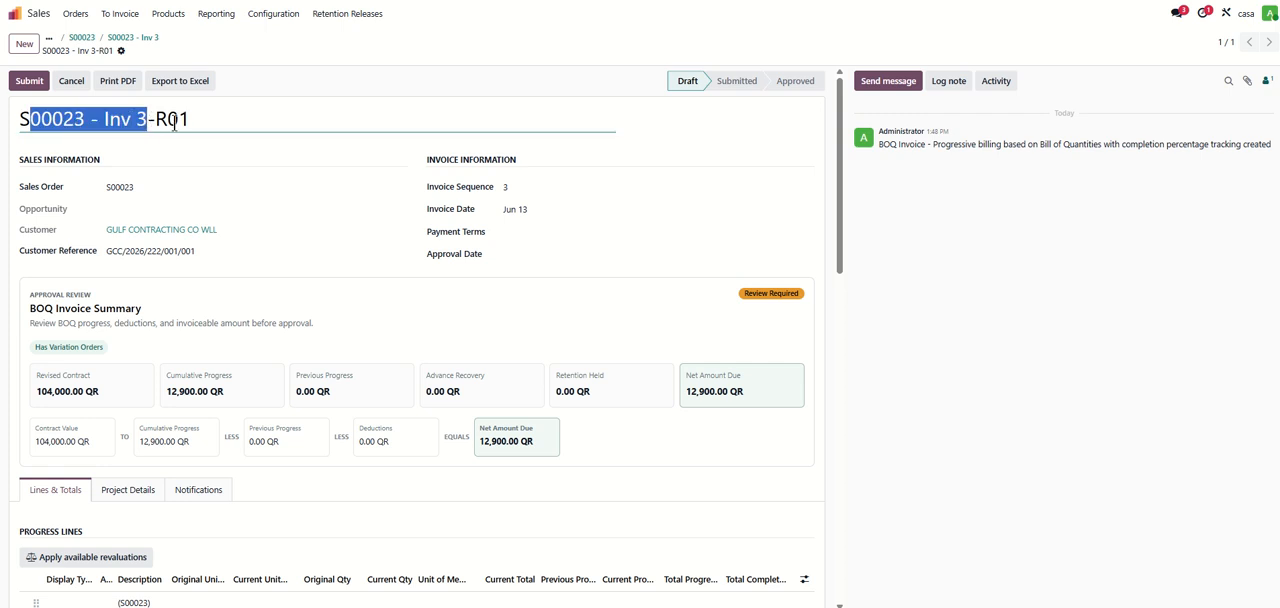
double_click(175, 122)
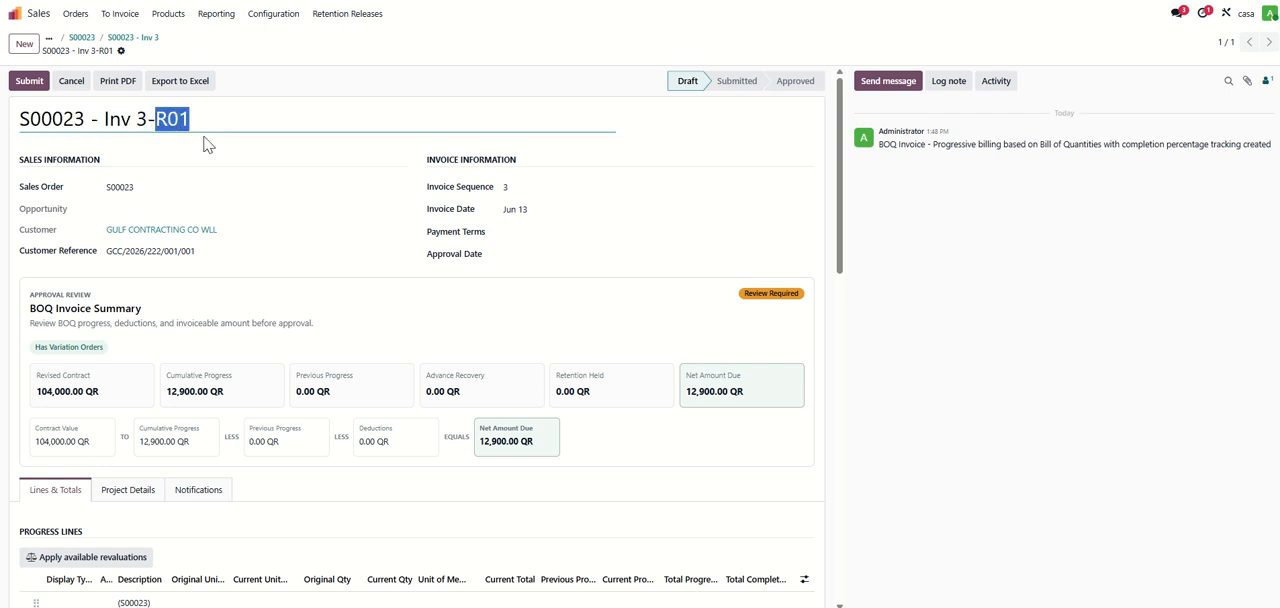
- Set the current progress of the Office Supplies & Stationery line to 25 in the revised invoice
scroll(250, 185, down, 4)
scroll(663, 294, down, 3)
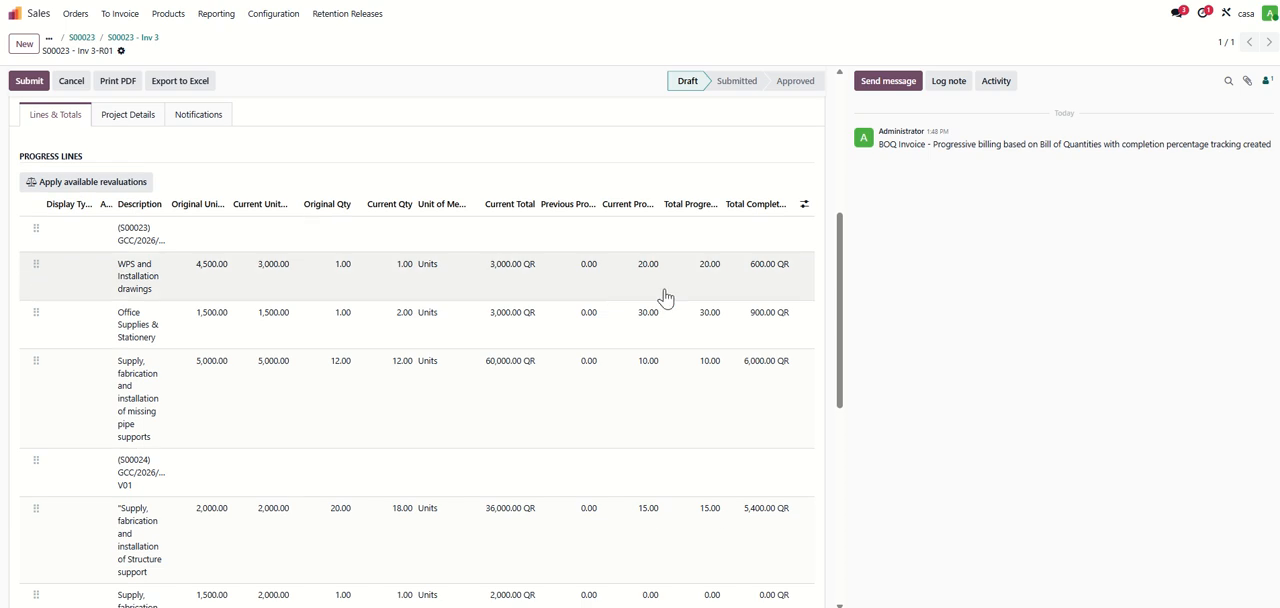
scroll(645, 290, up, 1)
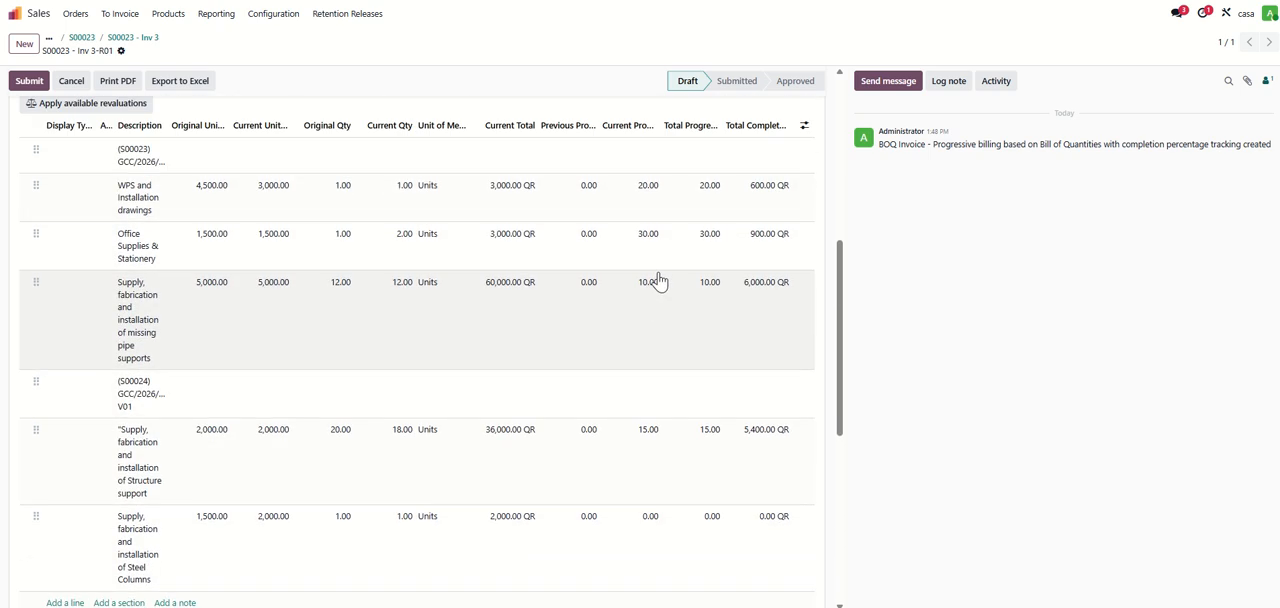
click(652, 255)
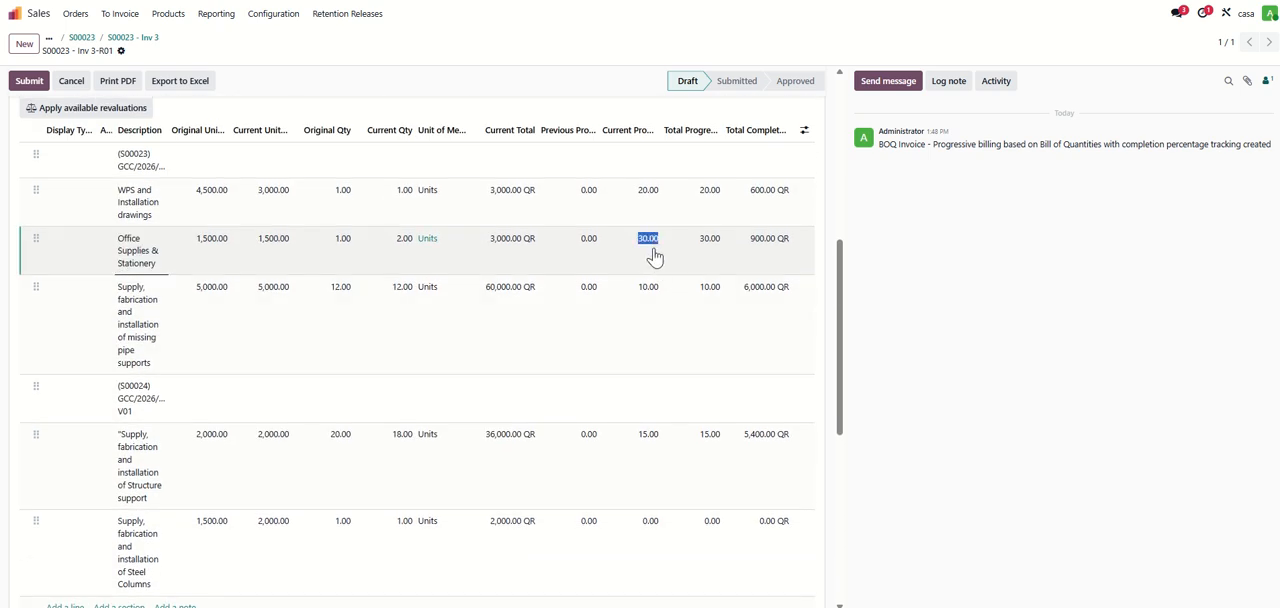
text(25)
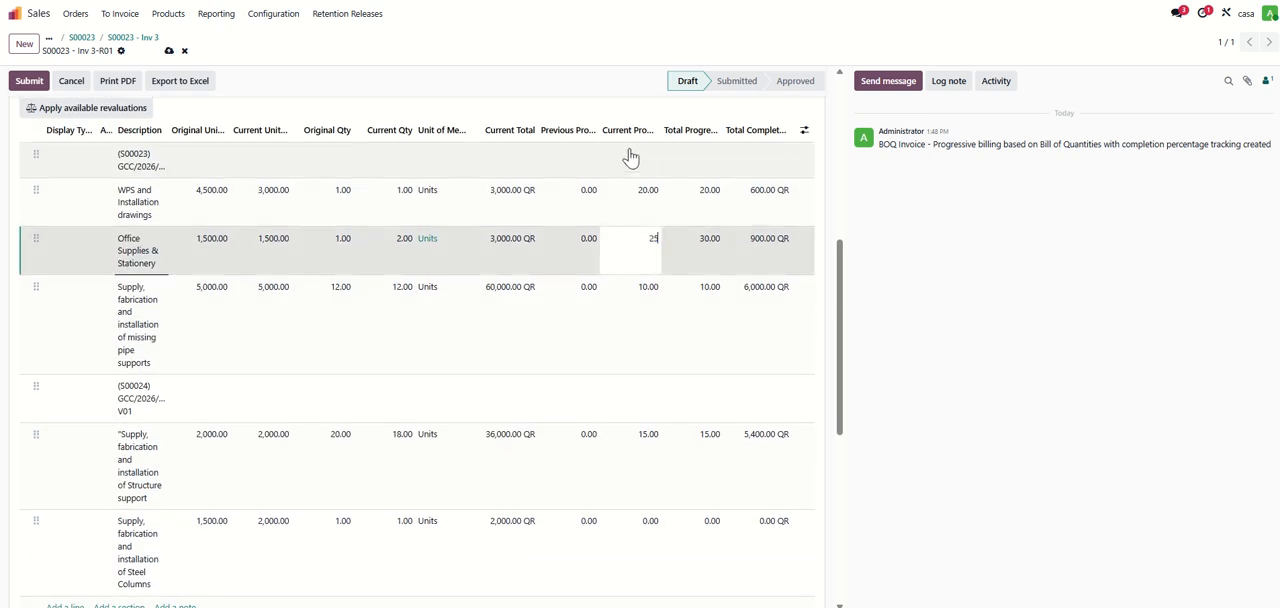
click(885, 318)
- Fill the revised invoice's recoupment of advance payment with the suggested amount
scroll(734, 333, down, 6)
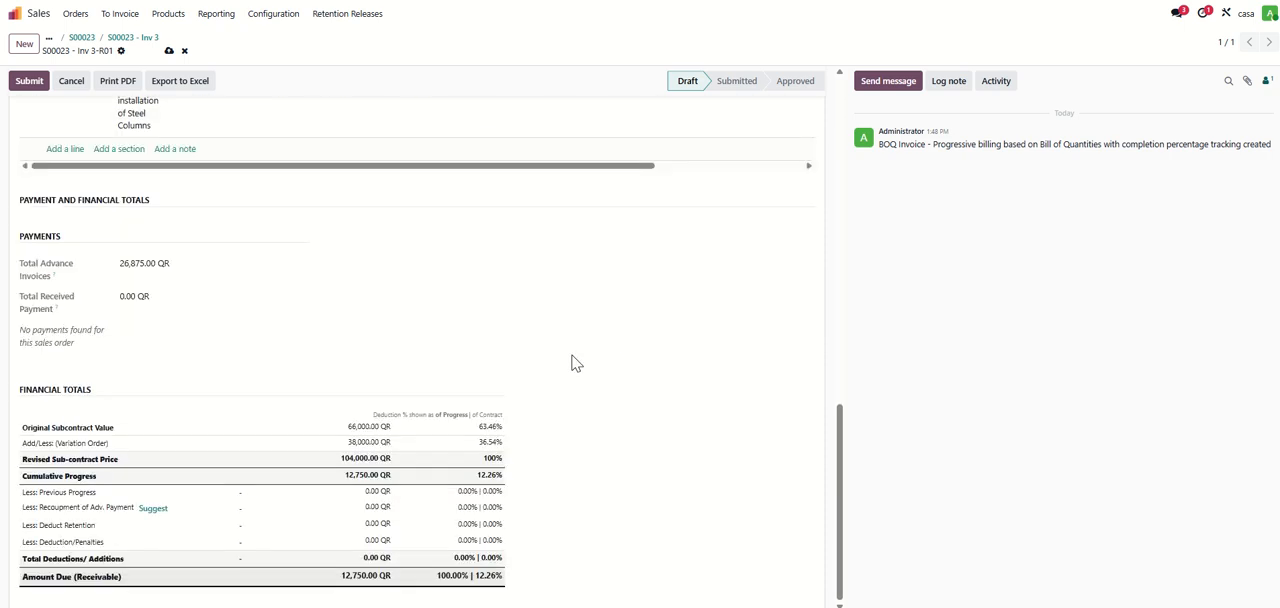
click(370, 507)
click(148, 510)
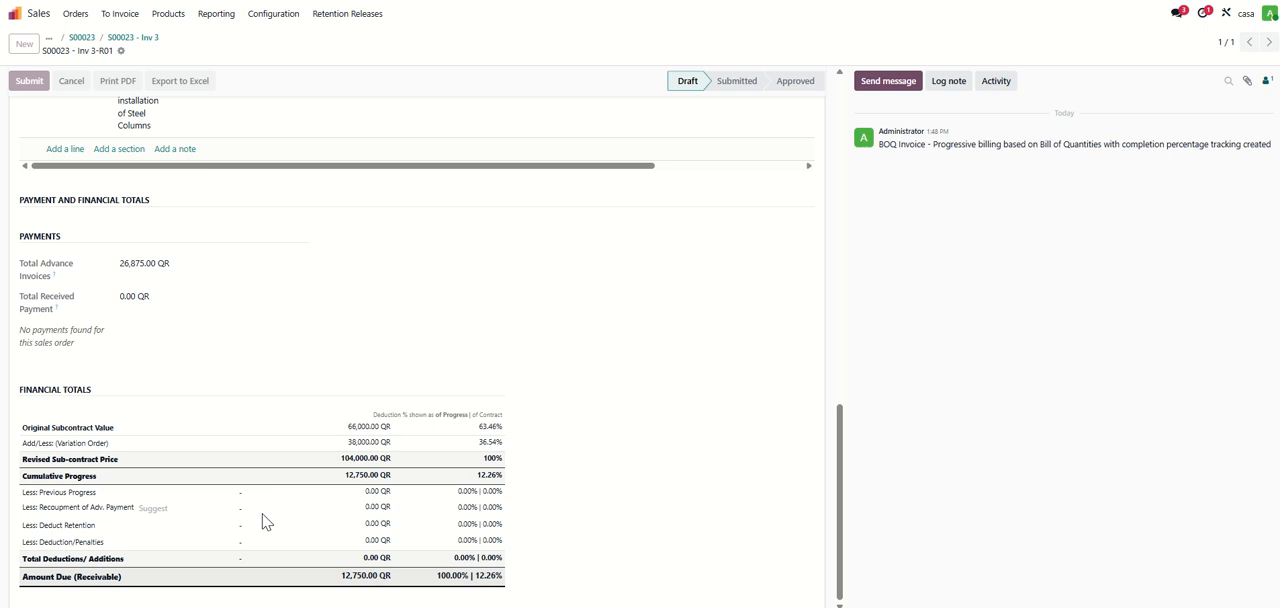
- Set the revised invoice's retention deduction to 10% of the cumulative progress, 1,275 QR
click(361, 524)
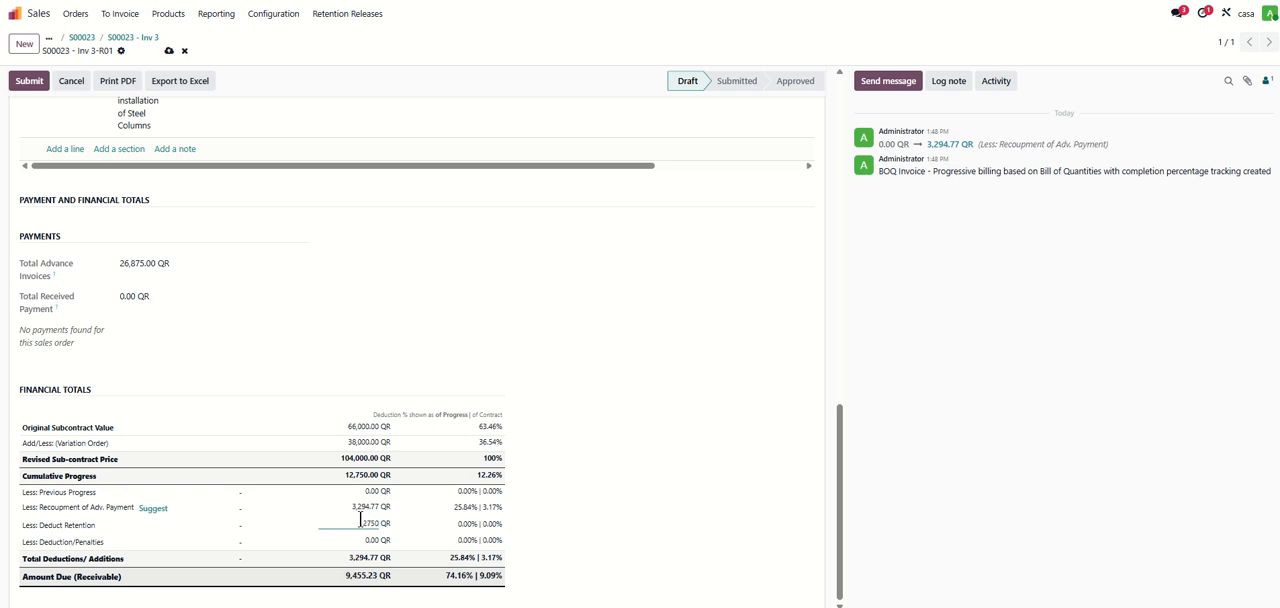
key(Return)
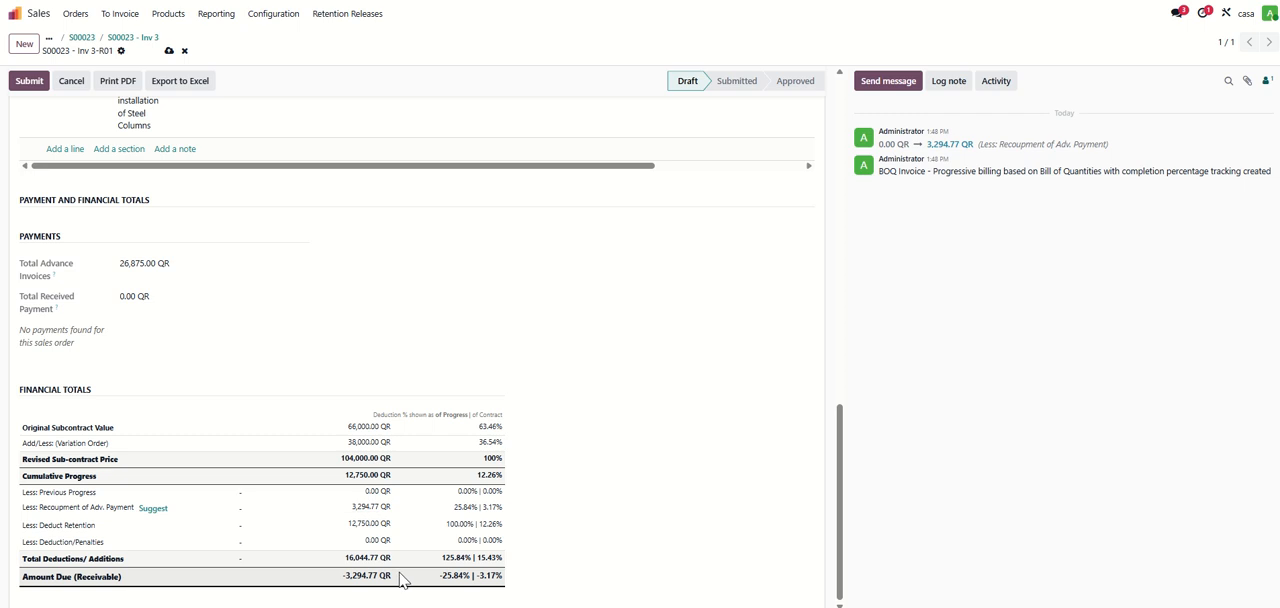
click(354, 524)
click(370, 525)
key(Delete)
key(Delete)
click(408, 532)
click(366, 525)
click(362, 527)
click(410, 535)
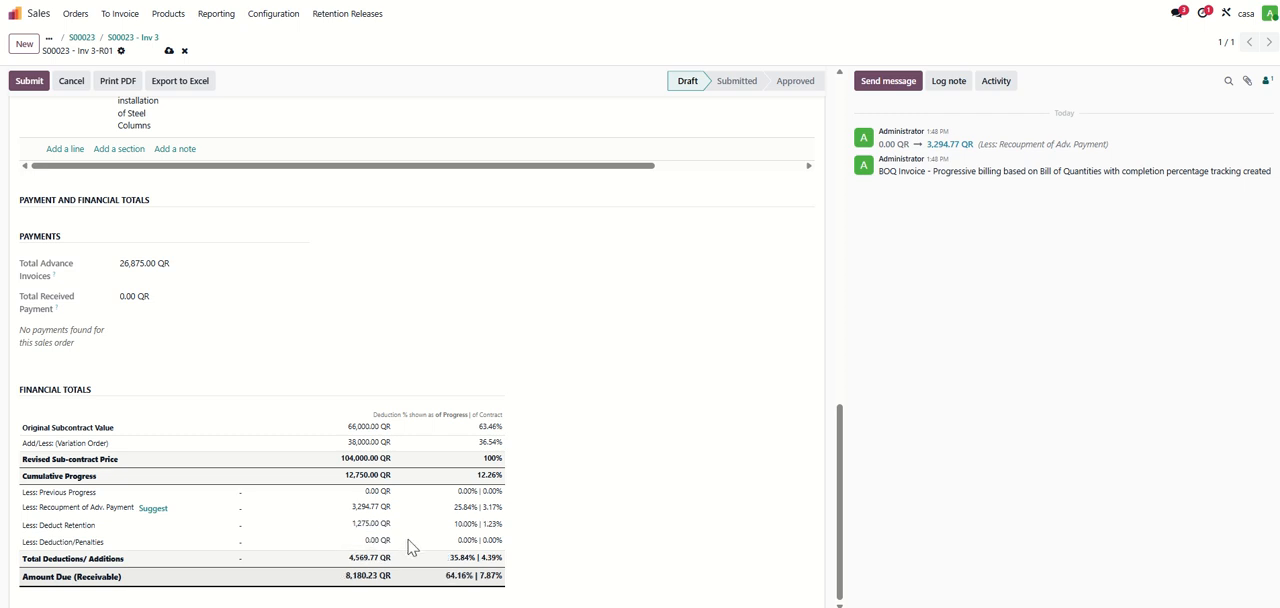
- Submit the revised BOQ invoice and start its approval to bring up the deduction split preview
click(29, 84)
scroll(266, 303, up, 9)
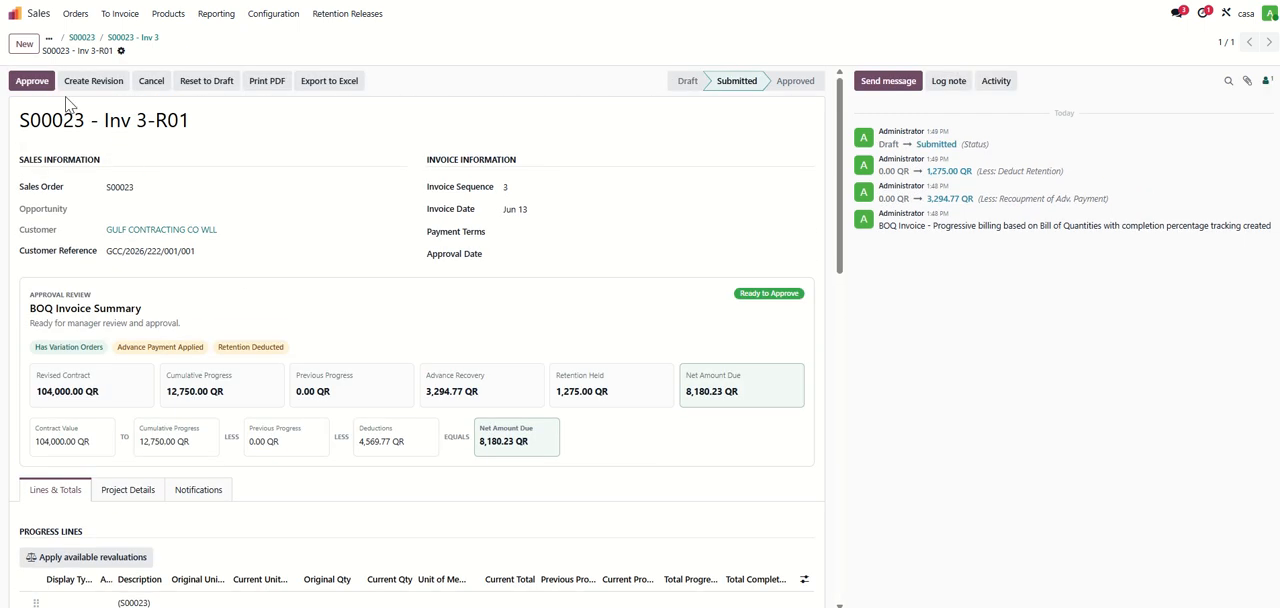
click(22, 82)
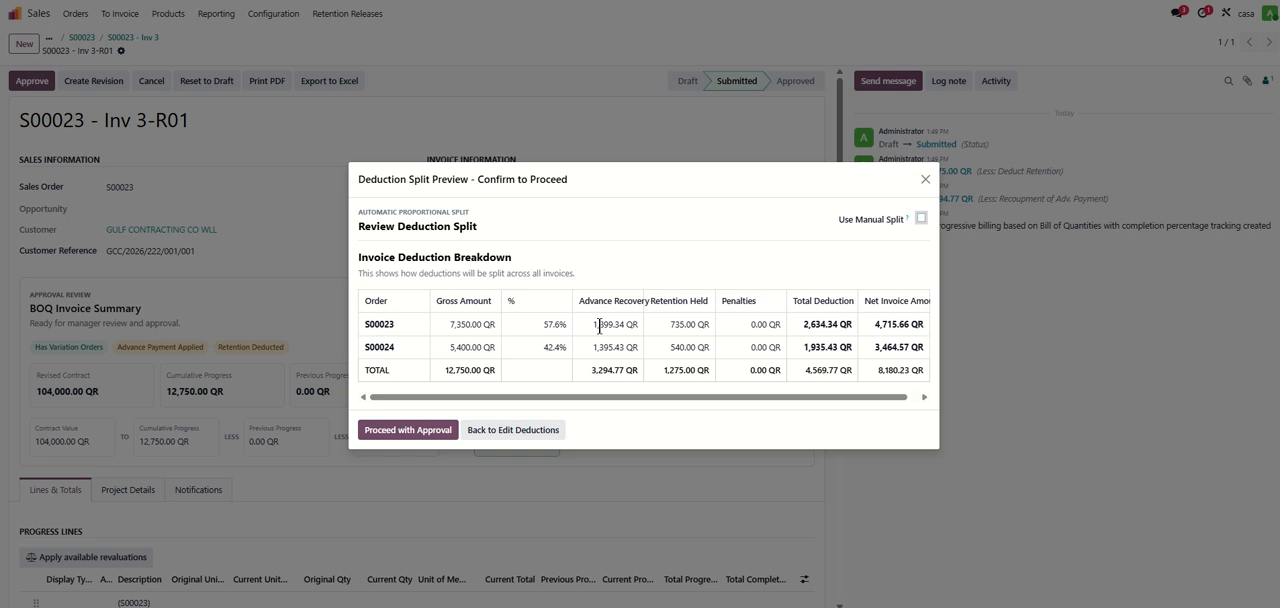
- Examine how gross amount, advance recovery, retention and net invoice amount are split between the two orders
drag(598, 301, 598, 335)
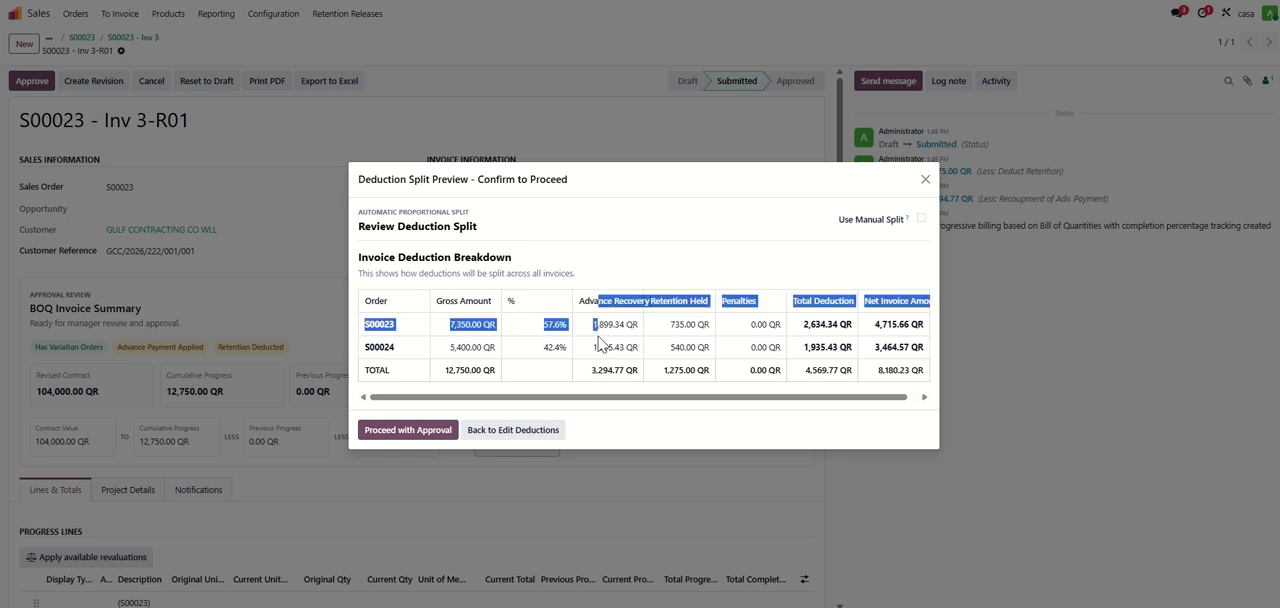
click(603, 361)
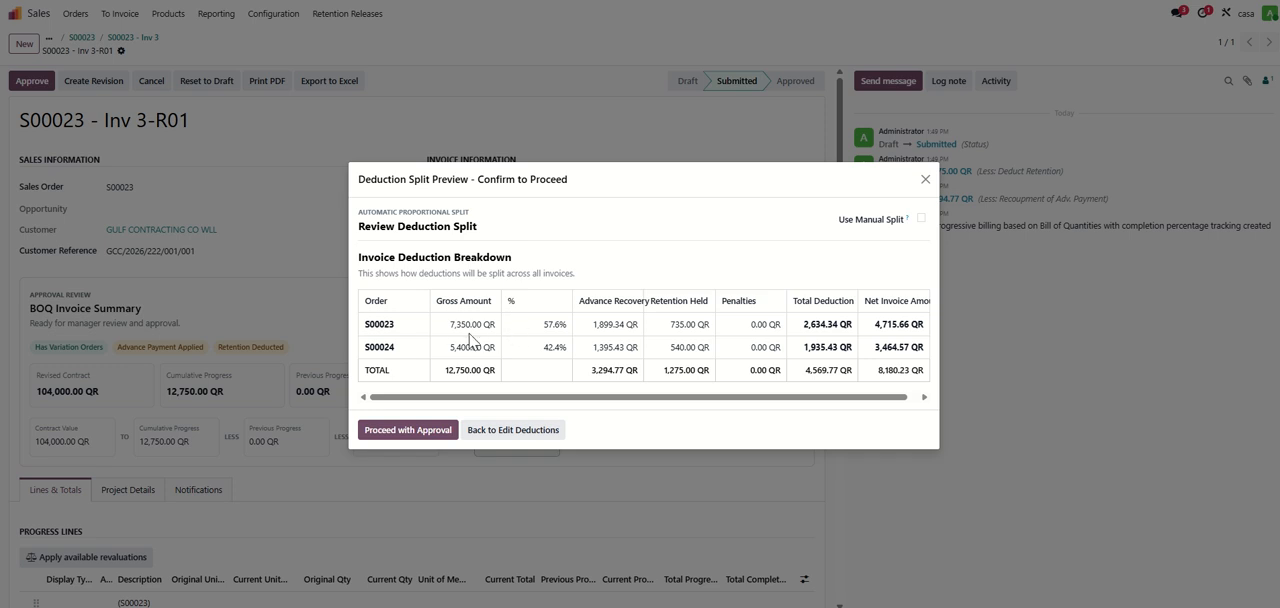
drag(367, 324, 490, 324)
click(379, 324)
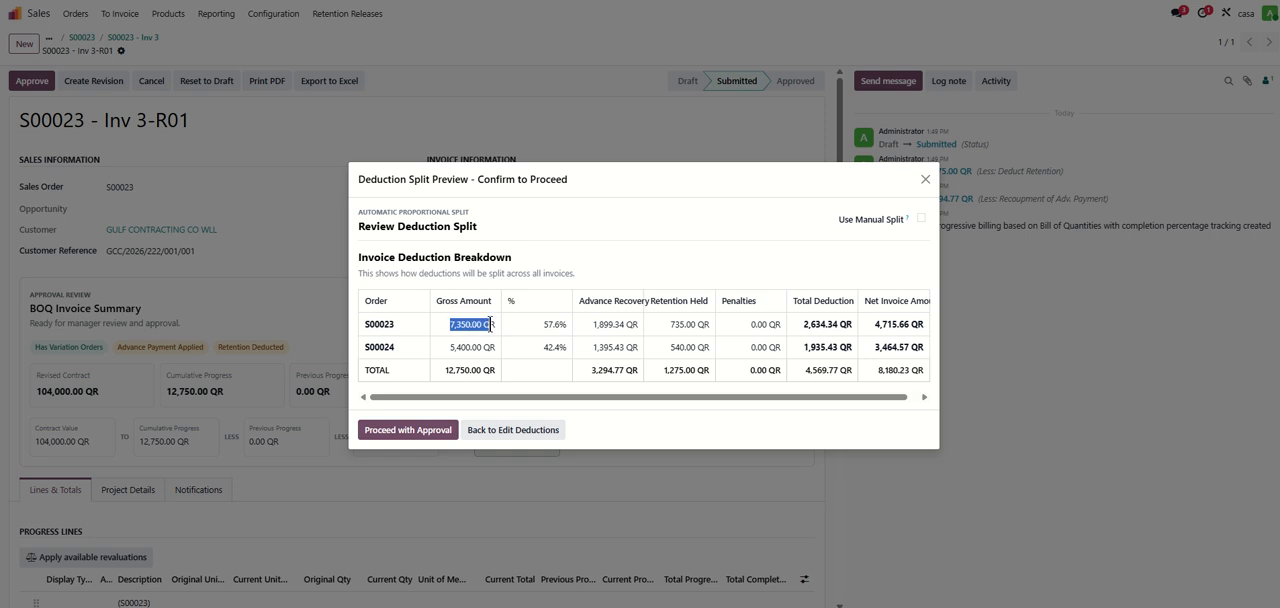
drag(366, 344, 468, 346)
click(443, 345)
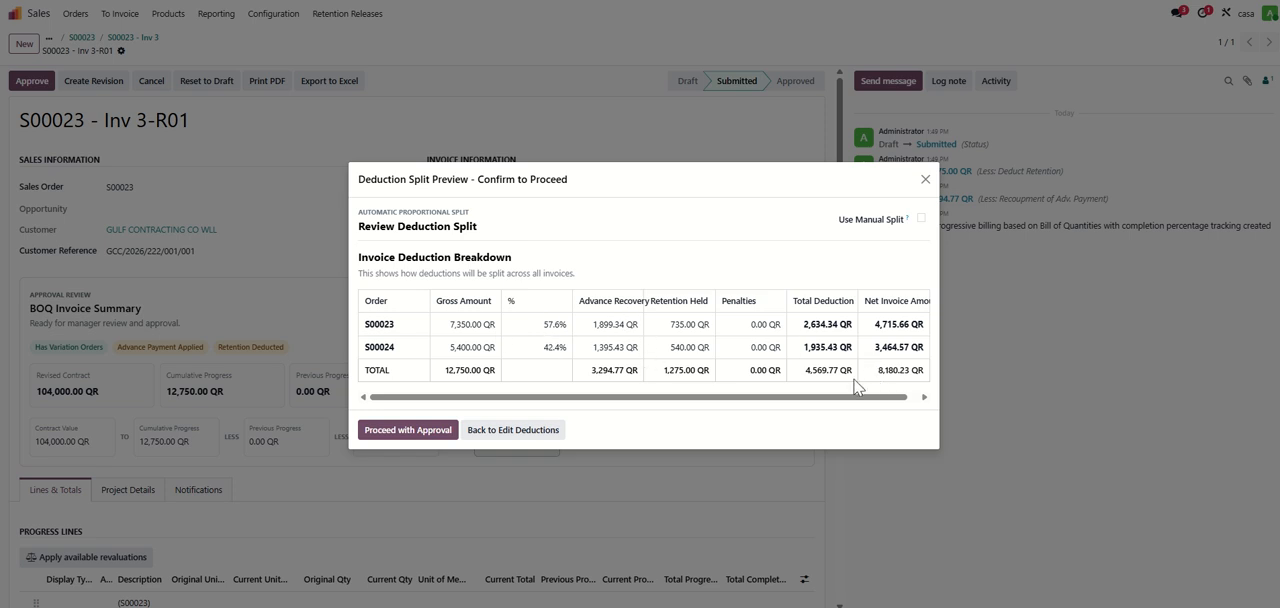
drag(777, 399, 840, 401)
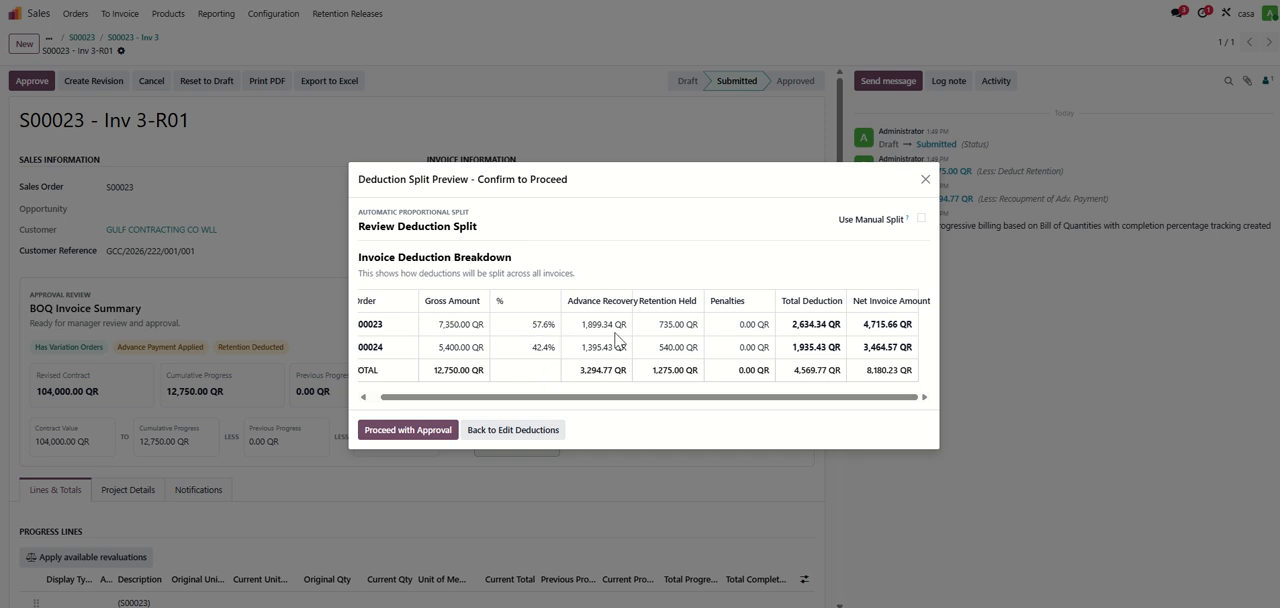
- Check the manual split option, return to the automatic proportional split and proceed with the approval
click(921, 219)
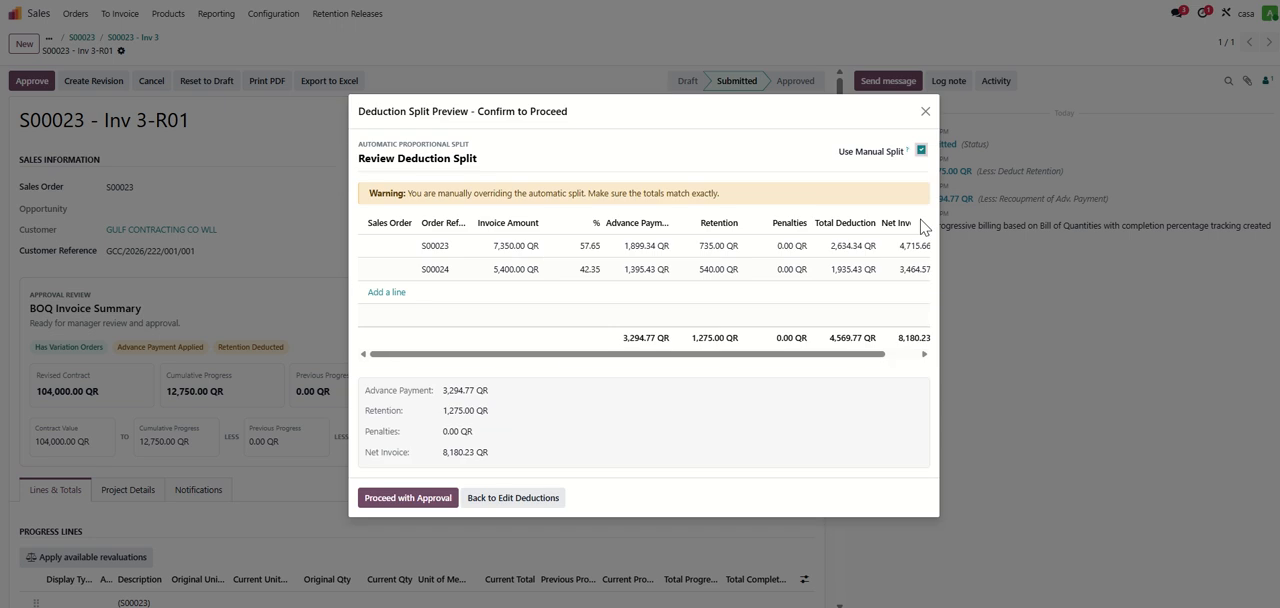
click(921, 150)
click(400, 432)
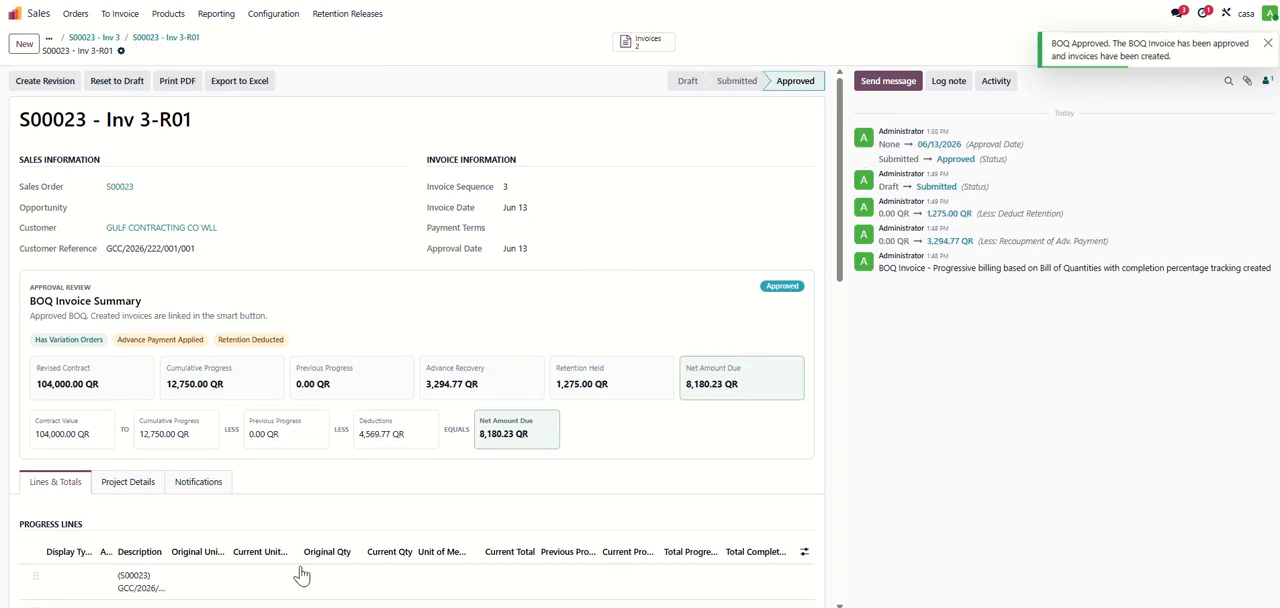
- Open the generated invoice for the Structure support work and review its invoice lines and journal items
click(644, 44)
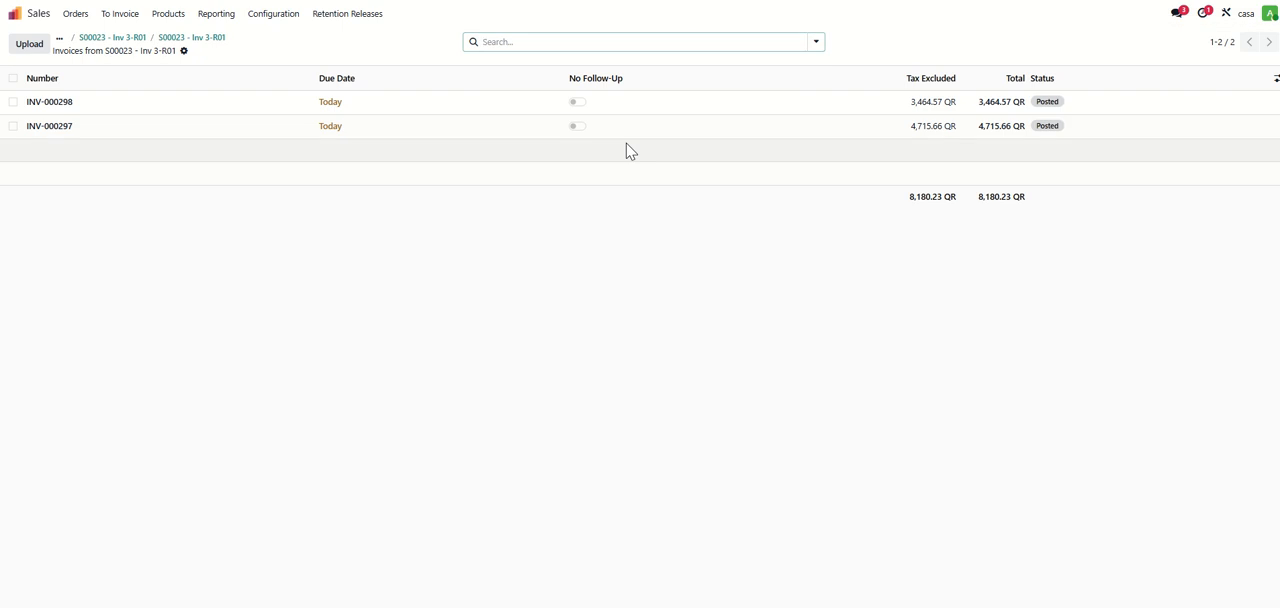
click(191, 105)
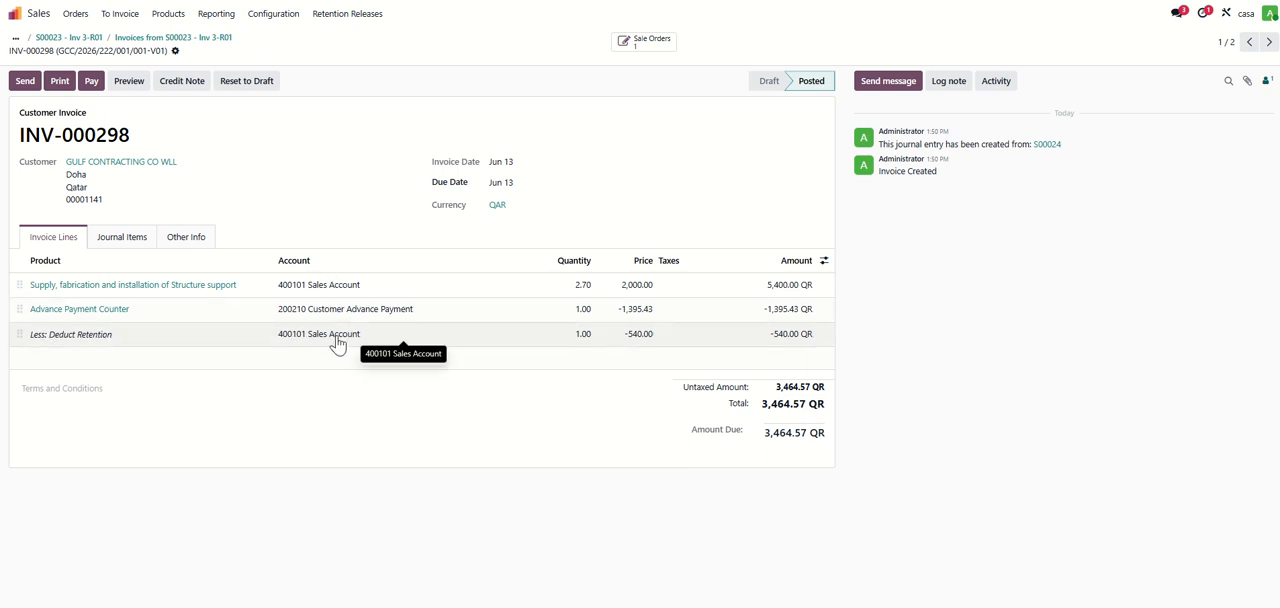
click(128, 240)
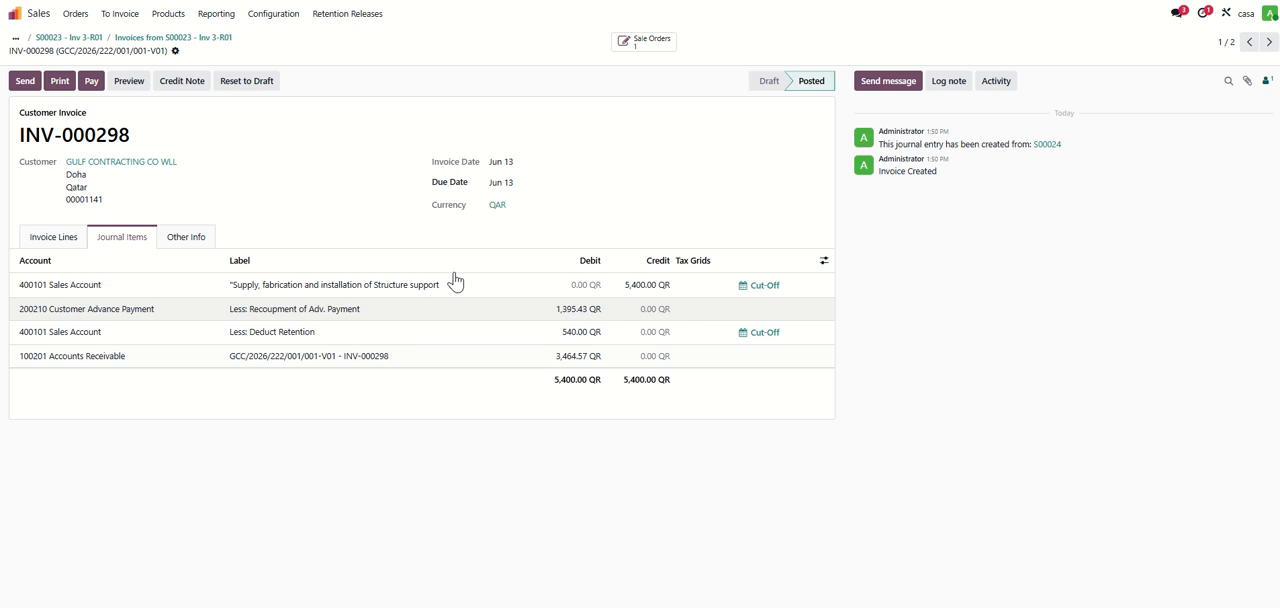
- Return to the original sales order and create another BOQ invoice from it
click(209, 42)
click(118, 42)
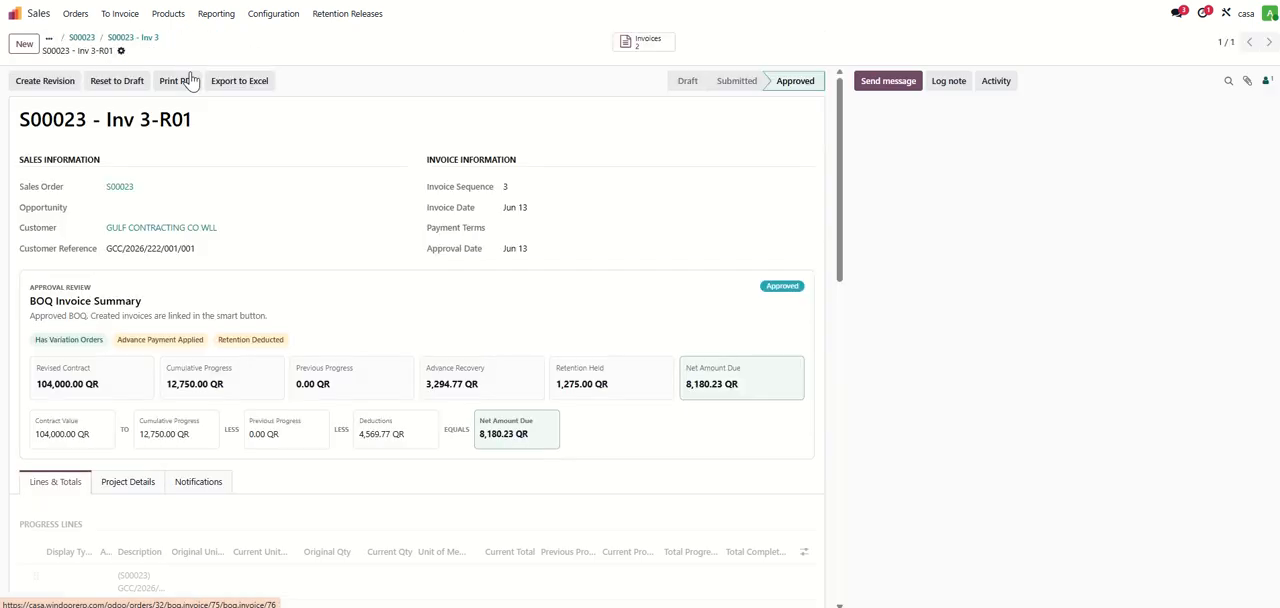
click(138, 40)
click(111, 40)
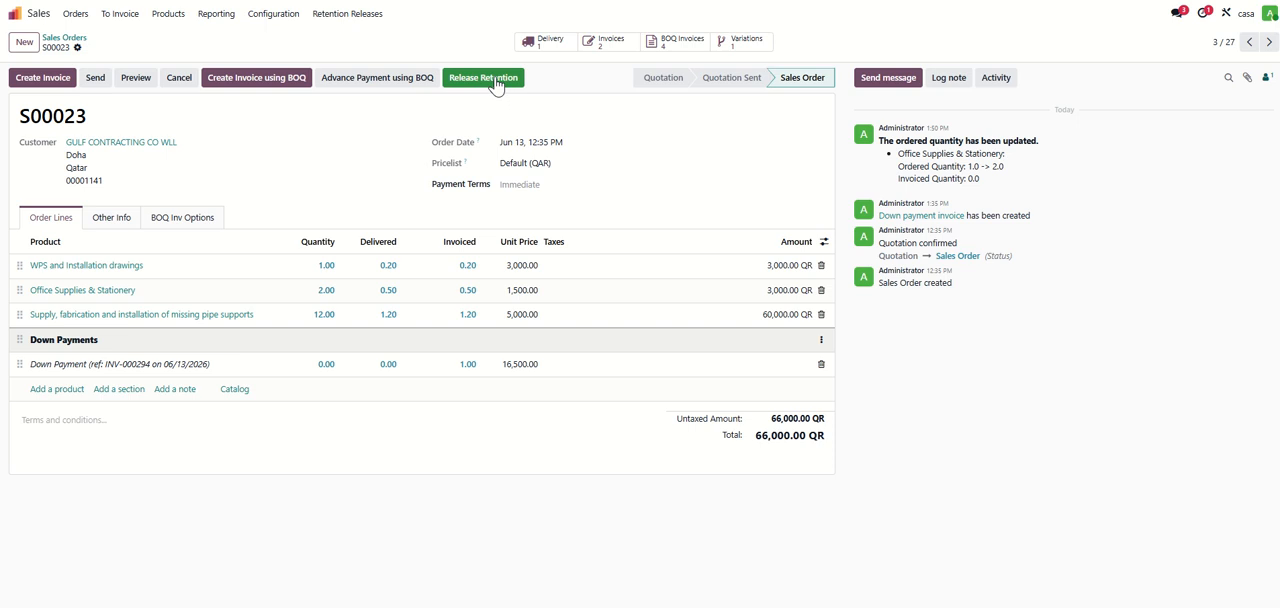
click(241, 88)
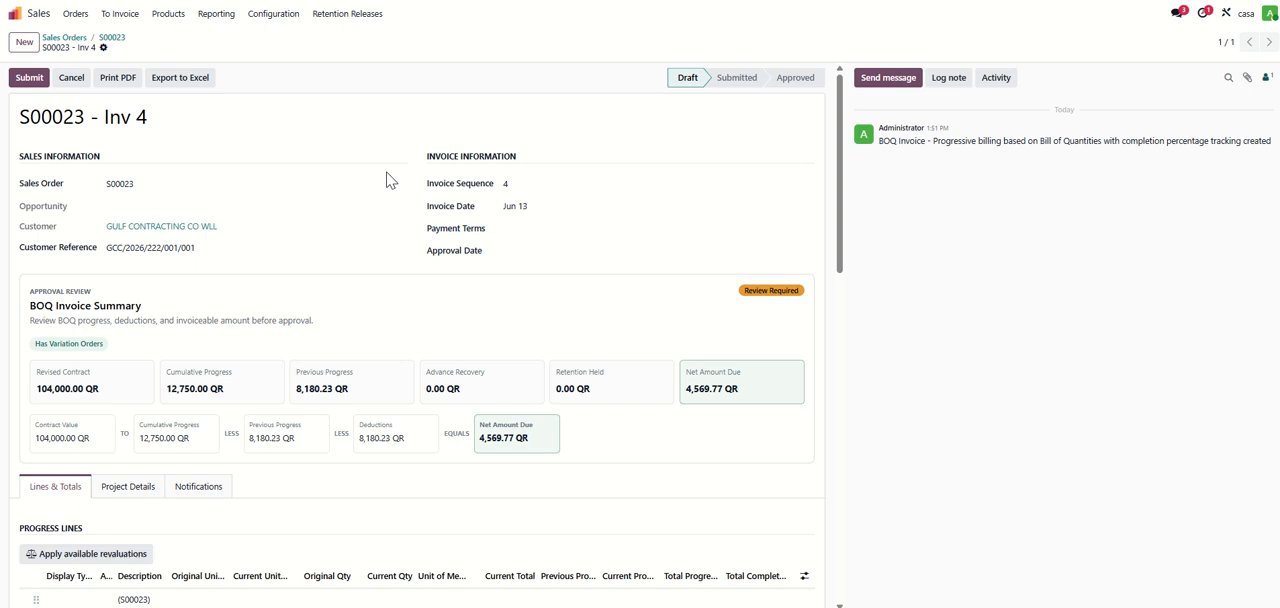
- Examine the new invoice's BOQ summary, comparing cumulative progress with previous progress
scroll(436, 206, down, 2)
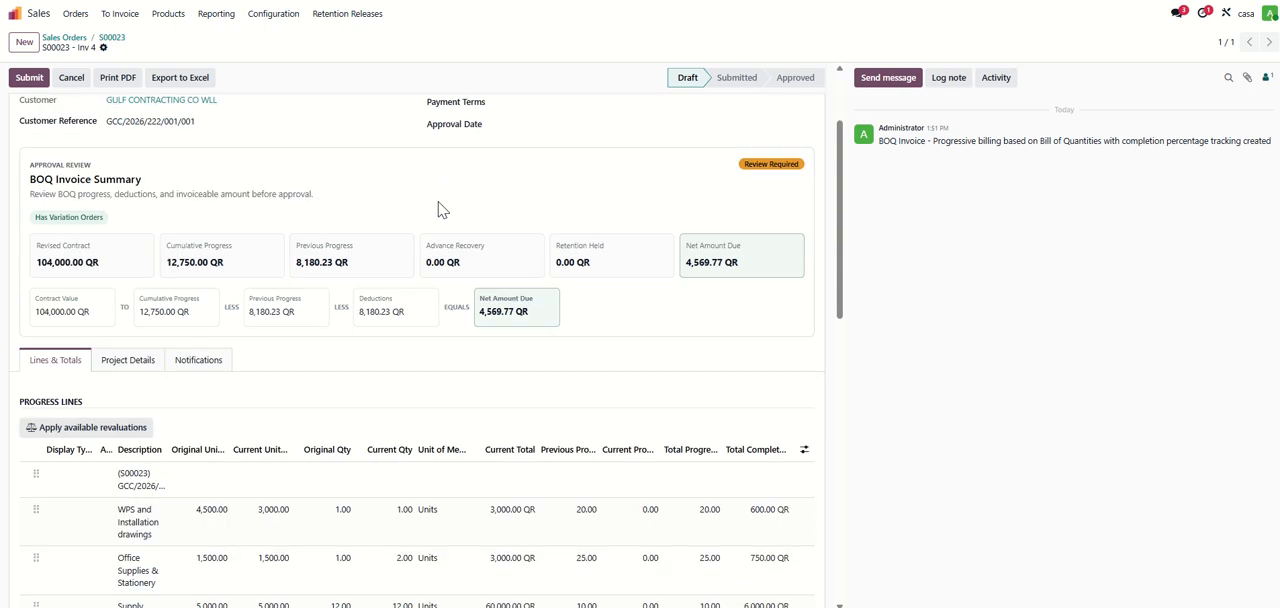
scroll(443, 208, down, 2)
scroll(428, 222, up, 3)
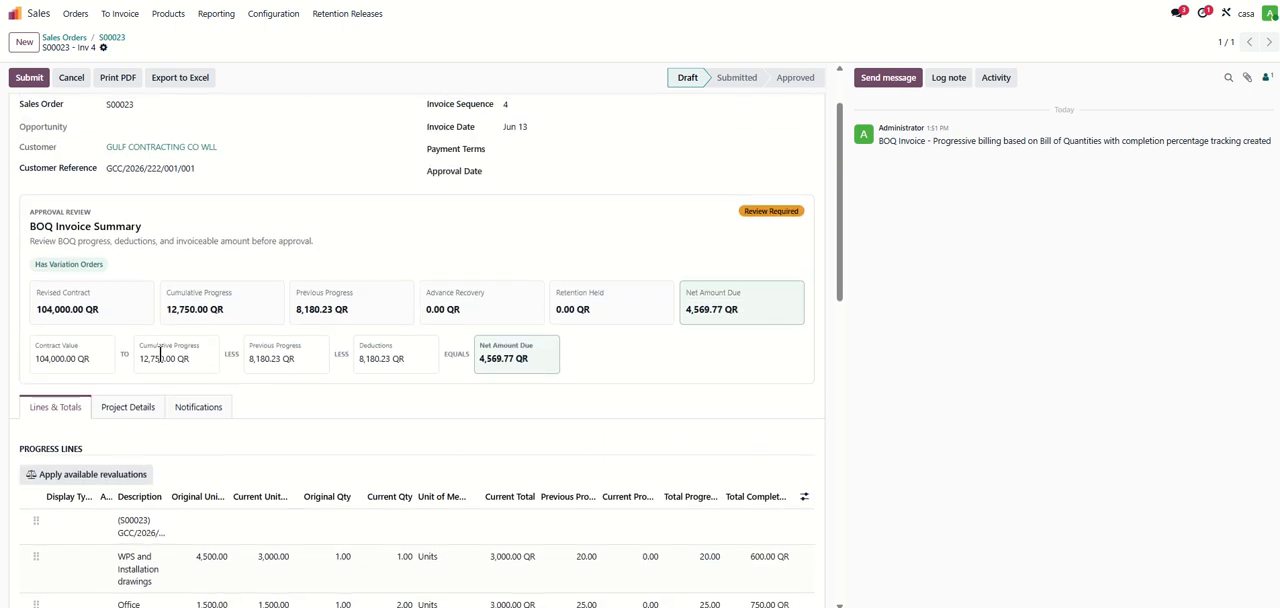
drag(147, 348, 203, 374)
click(263, 360)
double_click(152, 345)
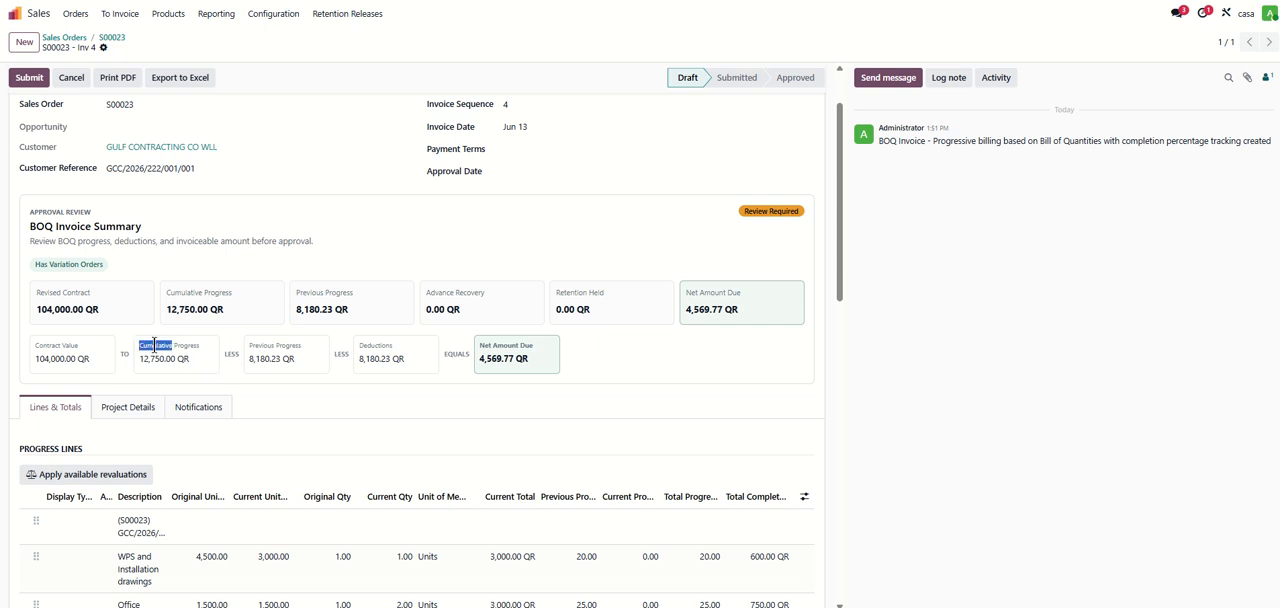
drag(261, 347, 301, 374)
click(258, 344)
- Review the previous, current and total progress of each progress line in the new invoice
scroll(566, 358, down, 5)
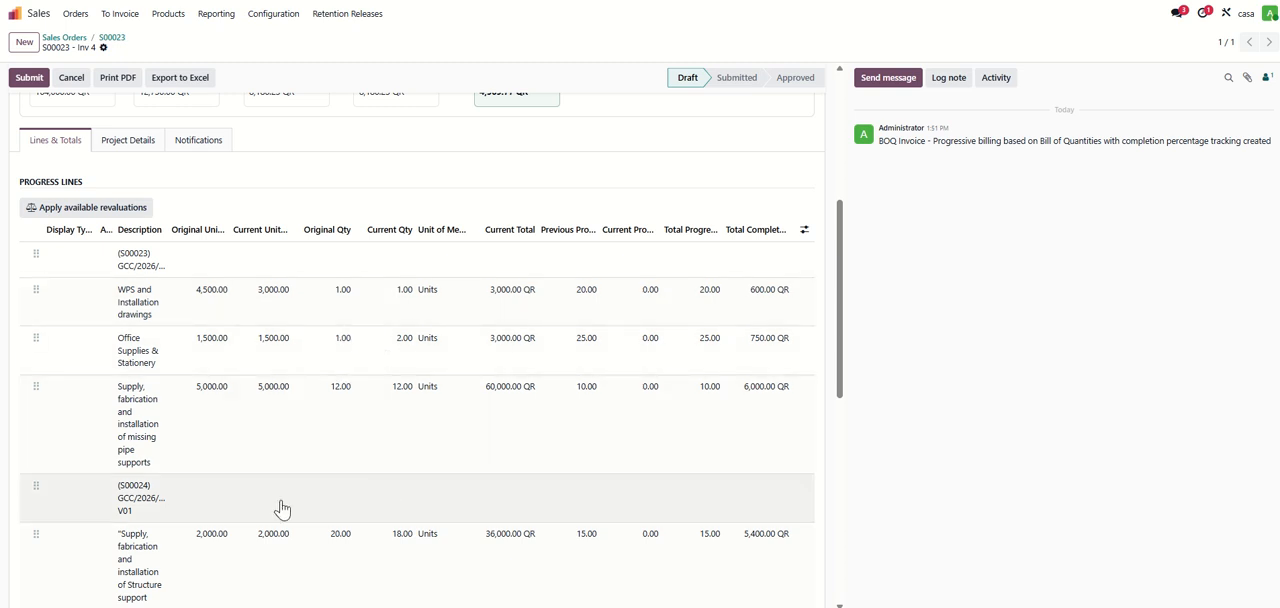
scroll(290, 400, down, 2)
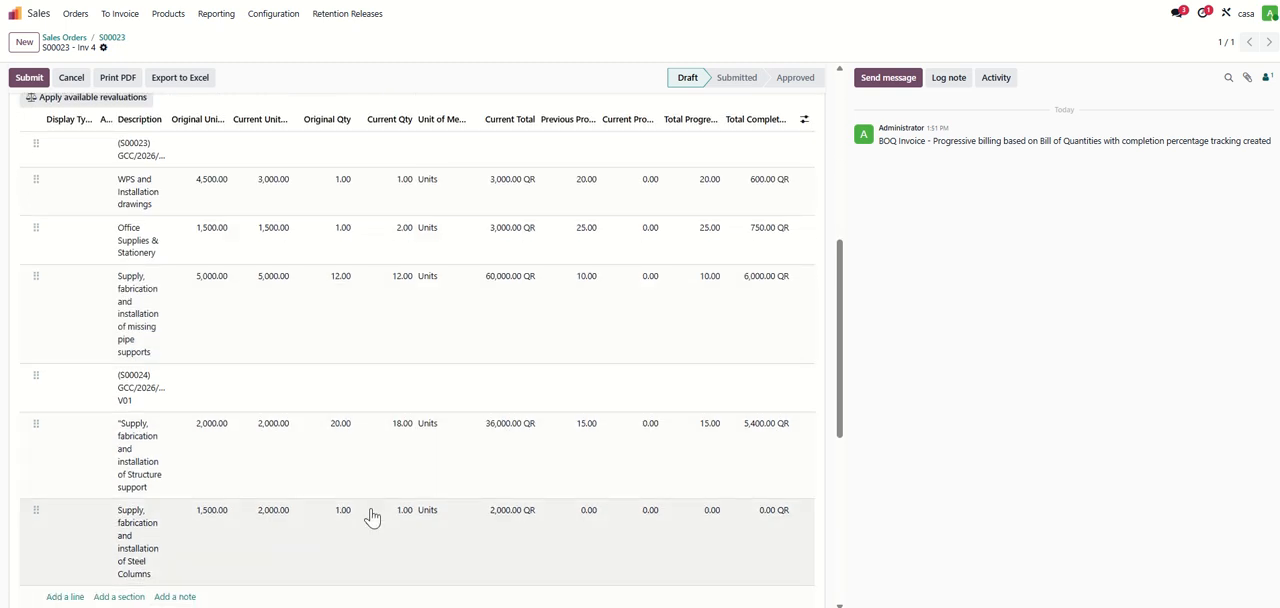
scroll(411, 486, up, 3)
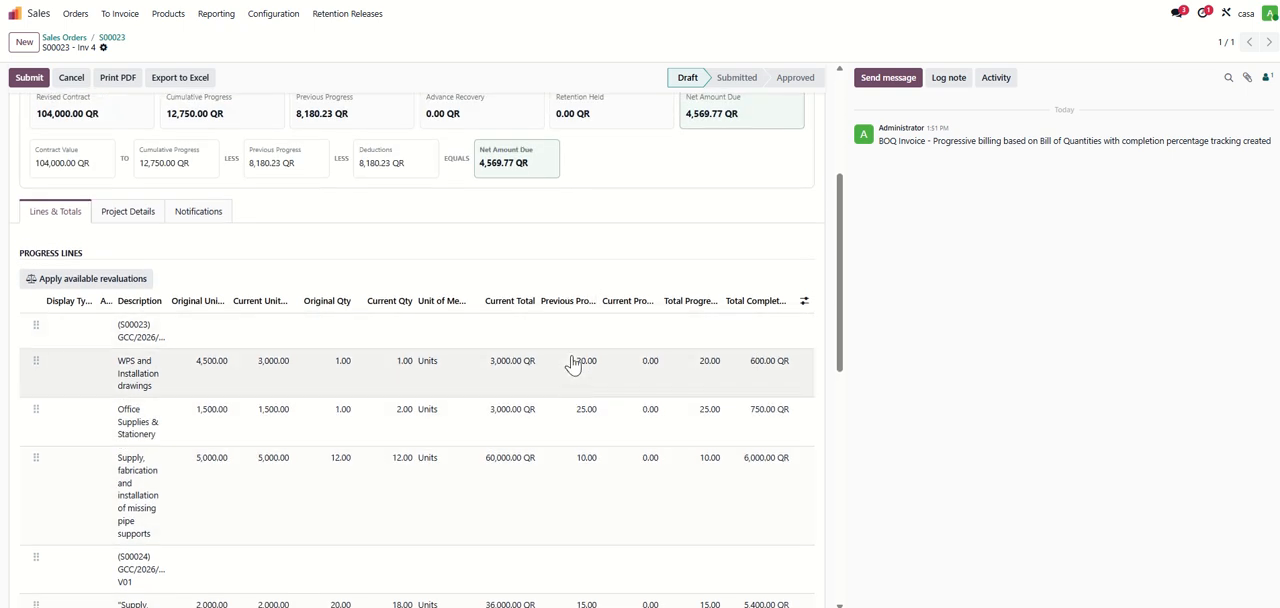
scroll(572, 378, down, 1)
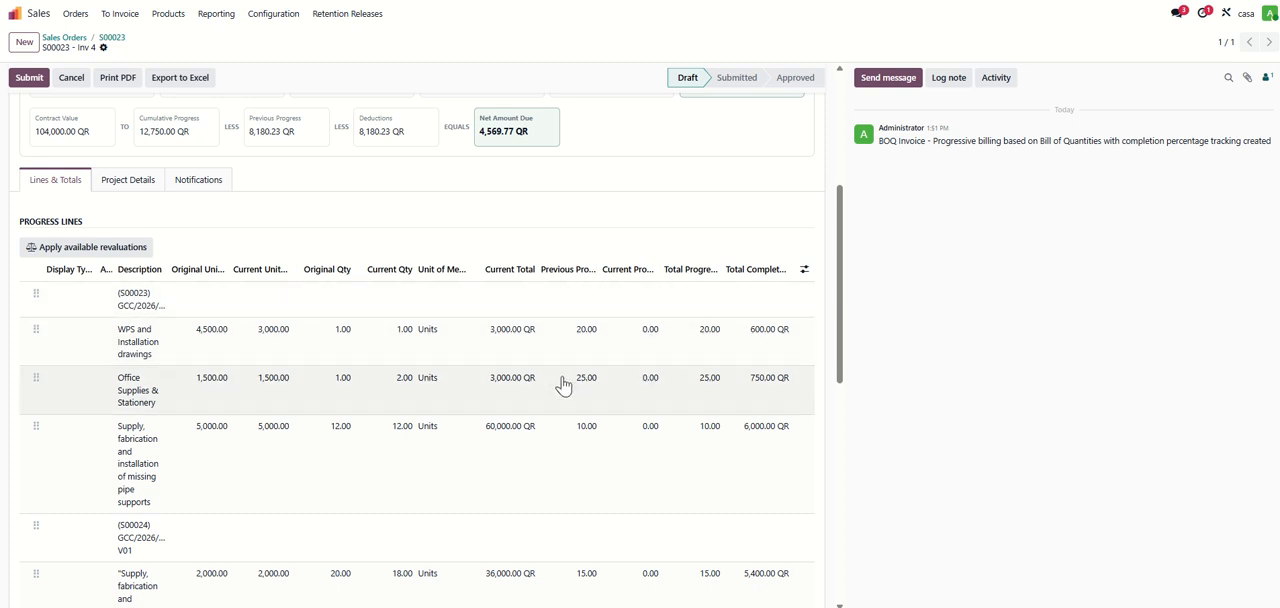
- Set the current progress to 25 for WPS and Installation drawings and 30 for the missing pipe supports
scroll(563, 385, down, 5)
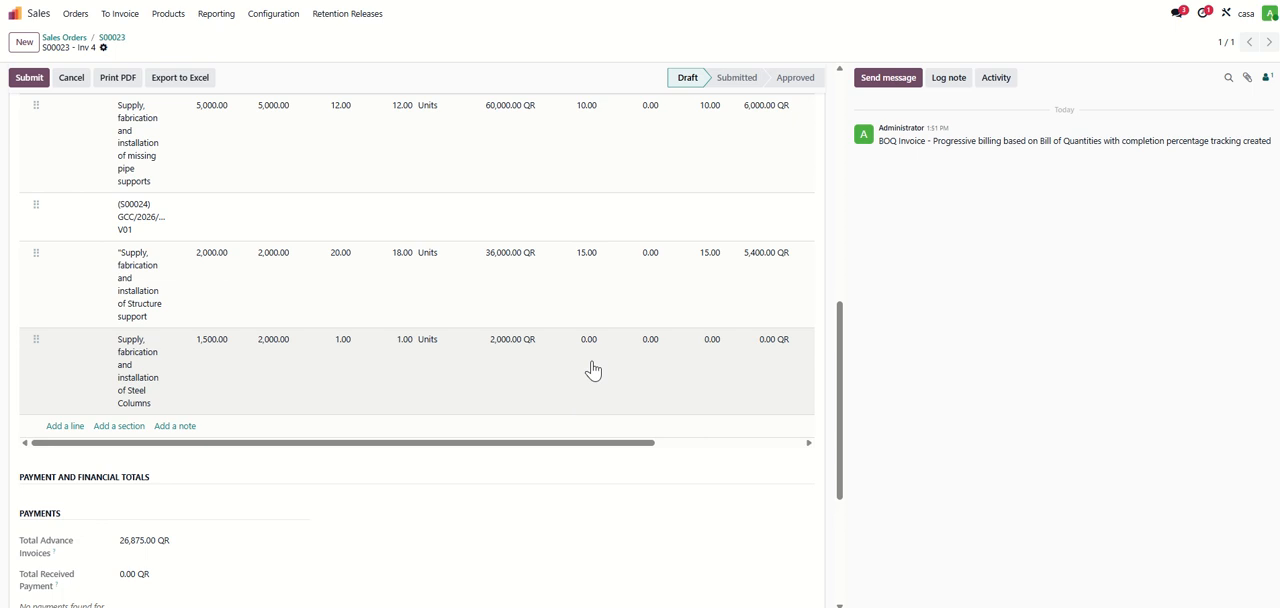
scroll(590, 370, up, 4)
click(641, 261)
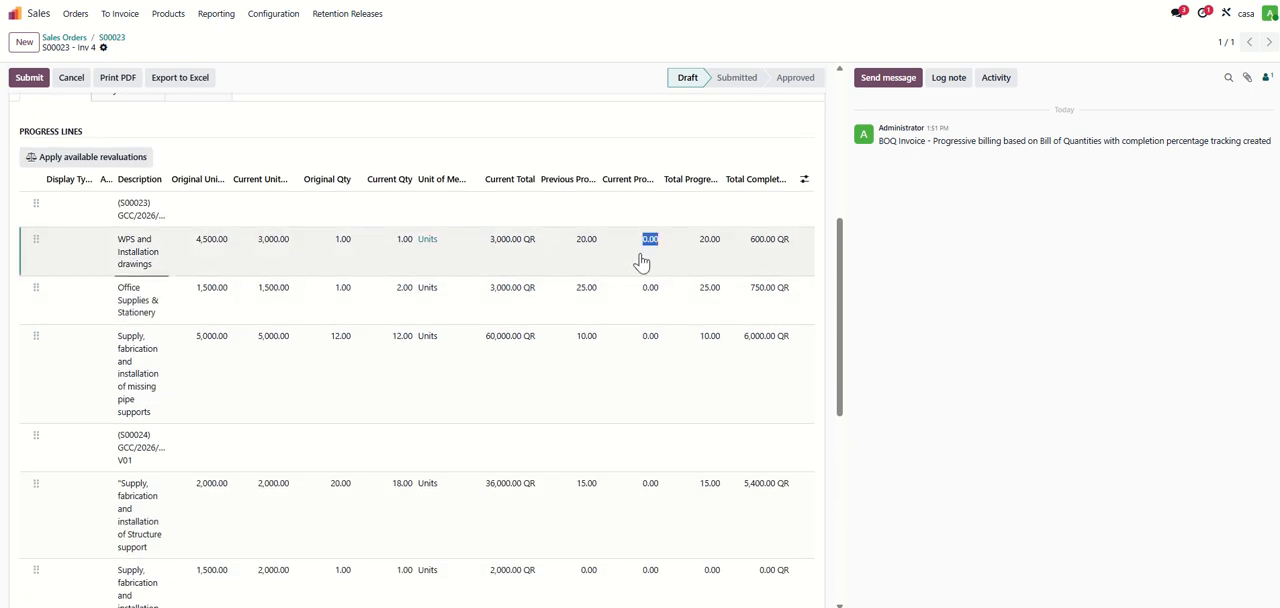
text(25)
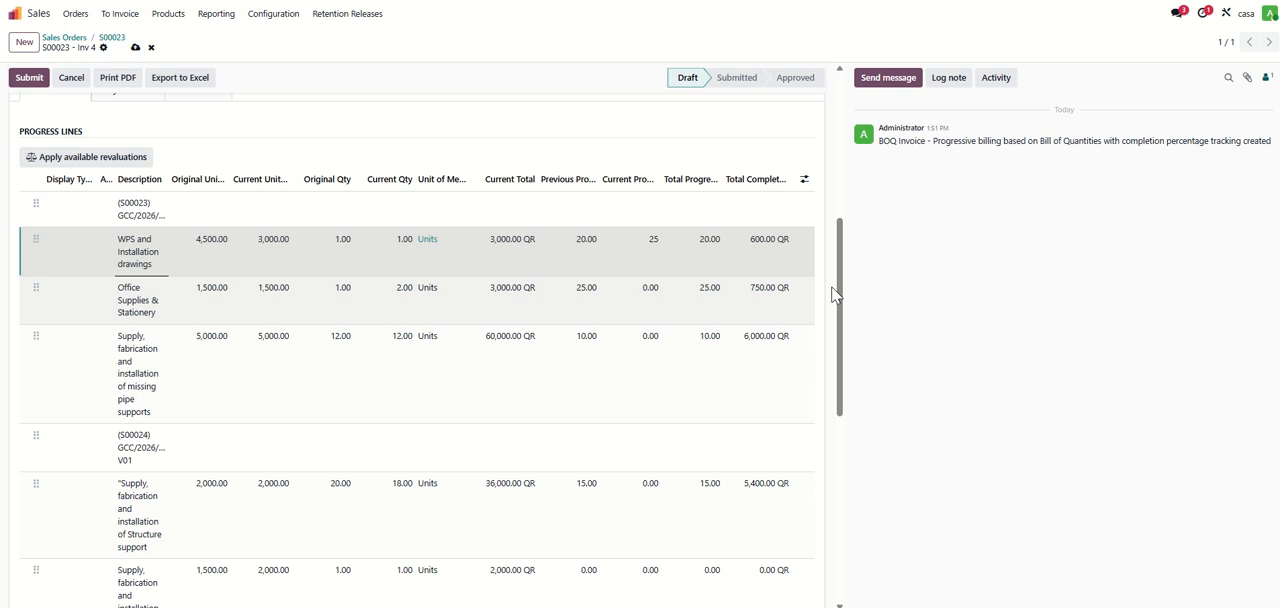
click(684, 142)
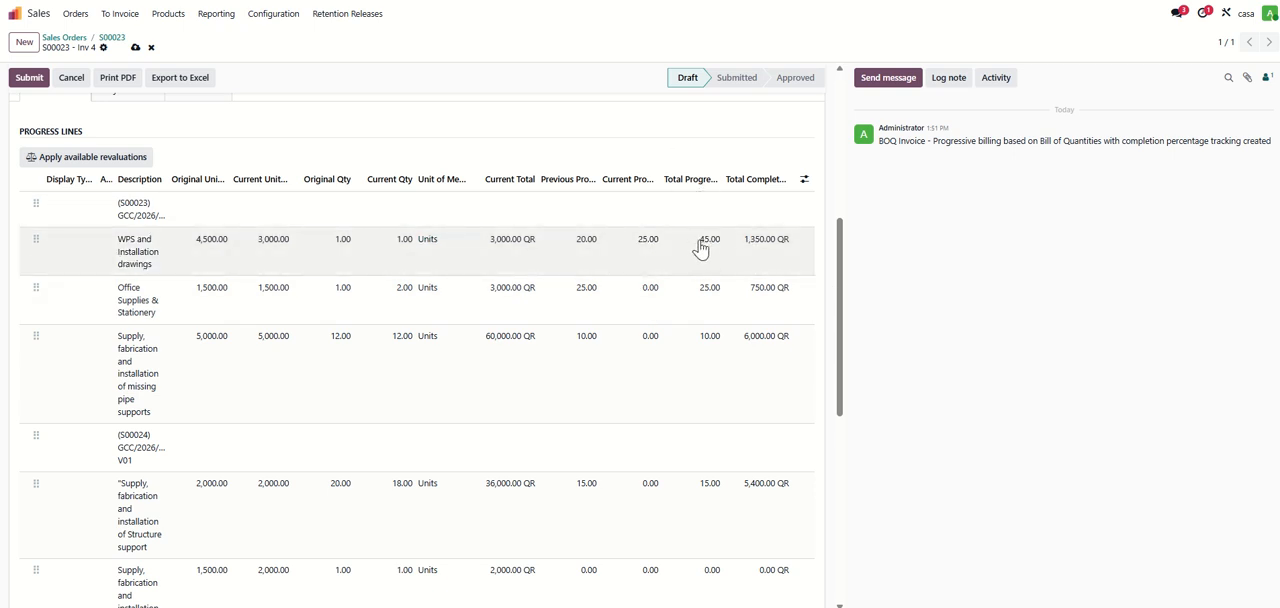
scroll(645, 370, down, 1)
click(645, 297)
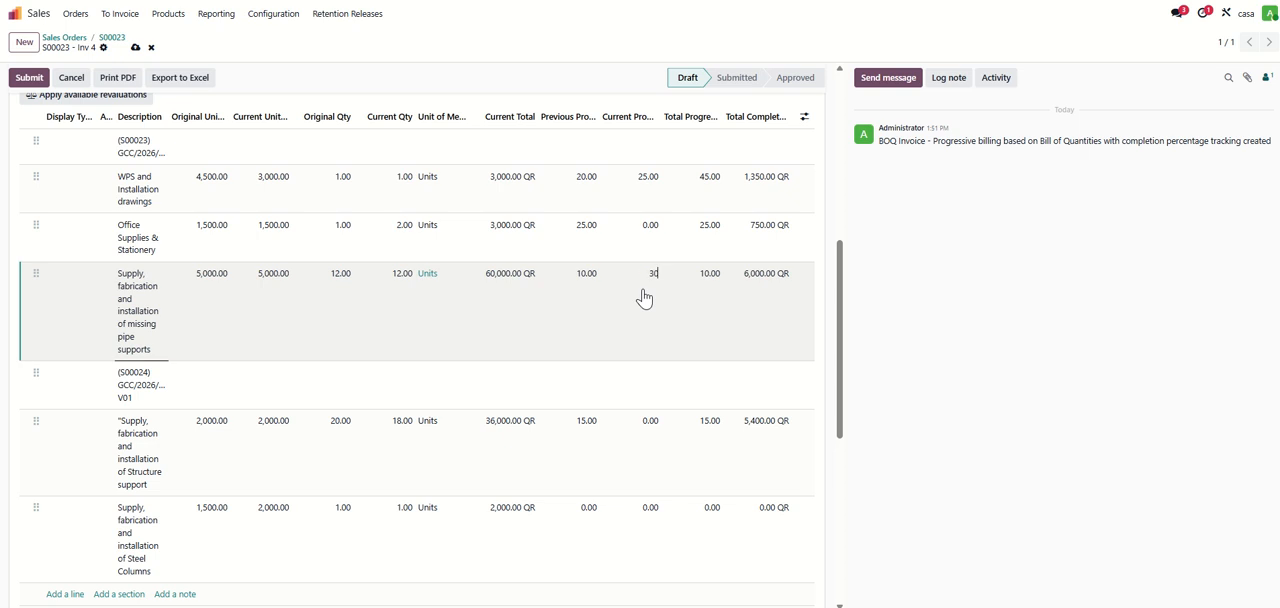
scroll(645, 298, down, 2)
- Set the current progress to 15 for the Steel Columns line and 20 for the Structure support line
click(648, 391)
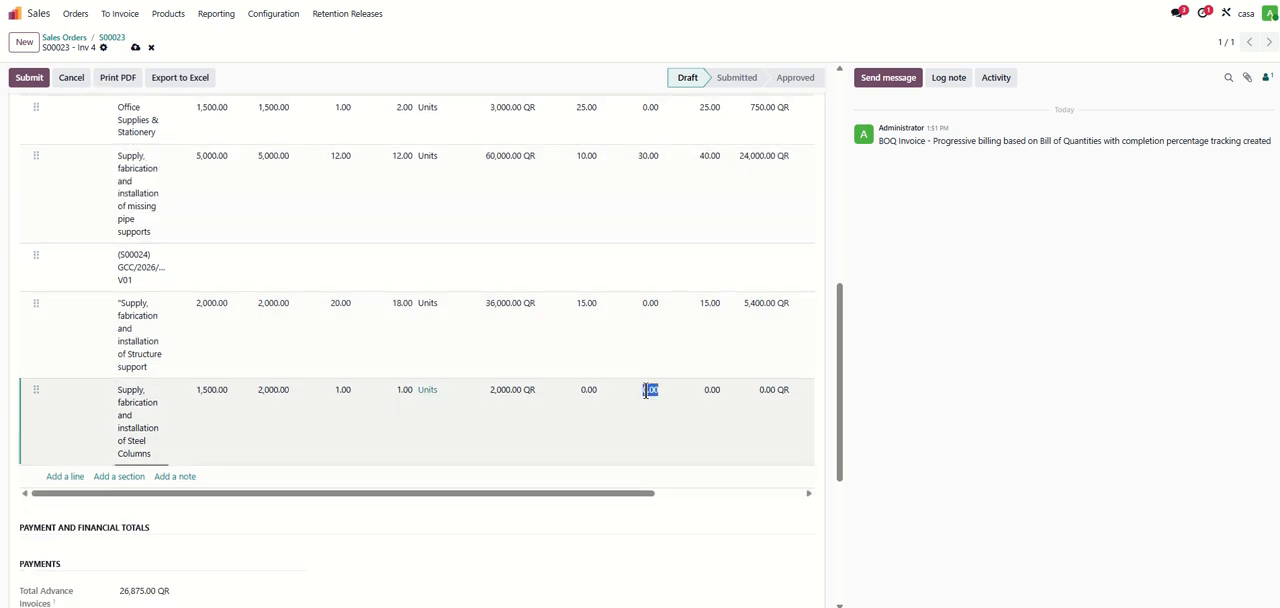
text(15)
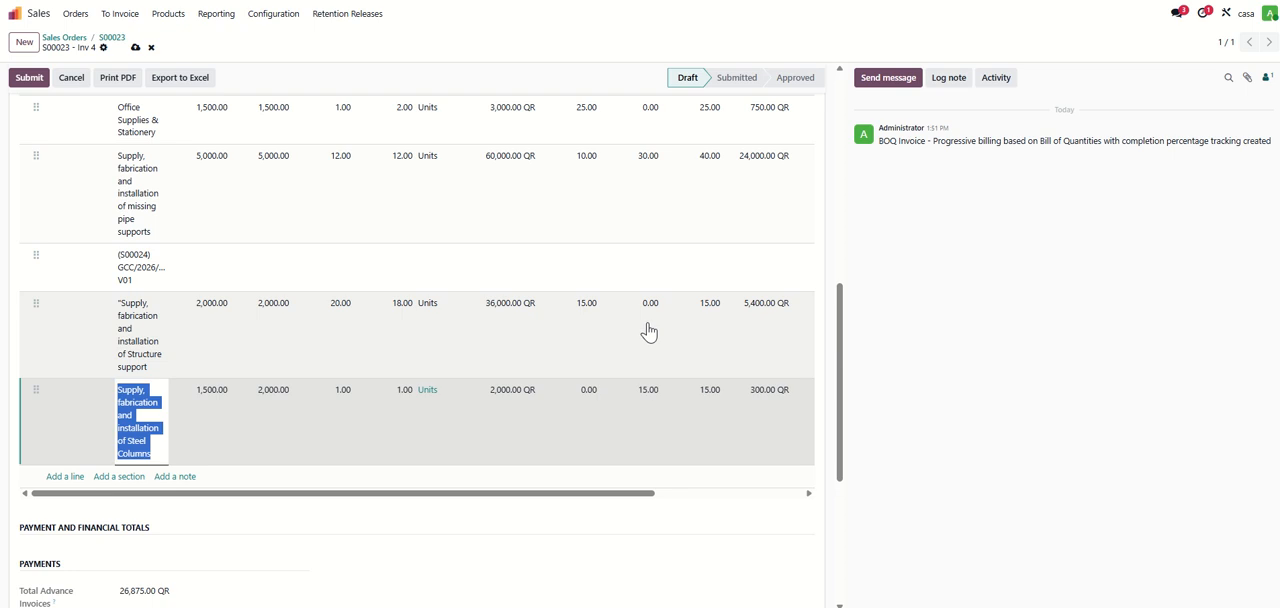
click(648, 330)
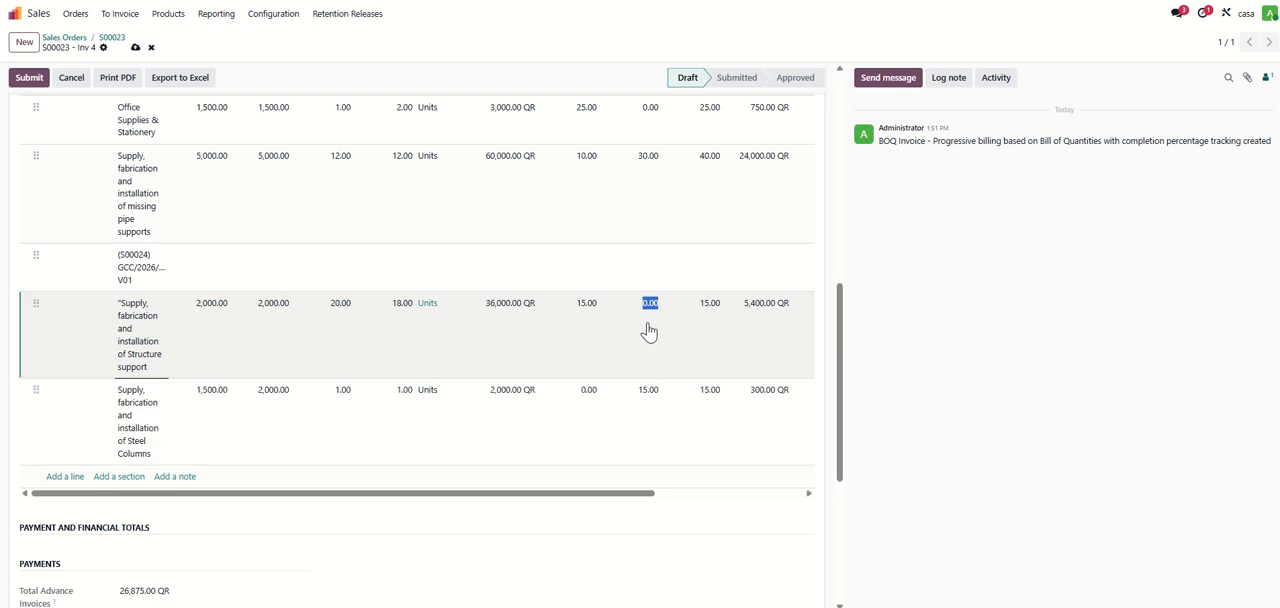
click(646, 517)
- Check cumulative against previous progress in the financial totals, apply the suggested advance payment recoupment and set the retention deduction to 3,900 QR
scroll(647, 523, down, 3)
scroll(646, 520, down, 3)
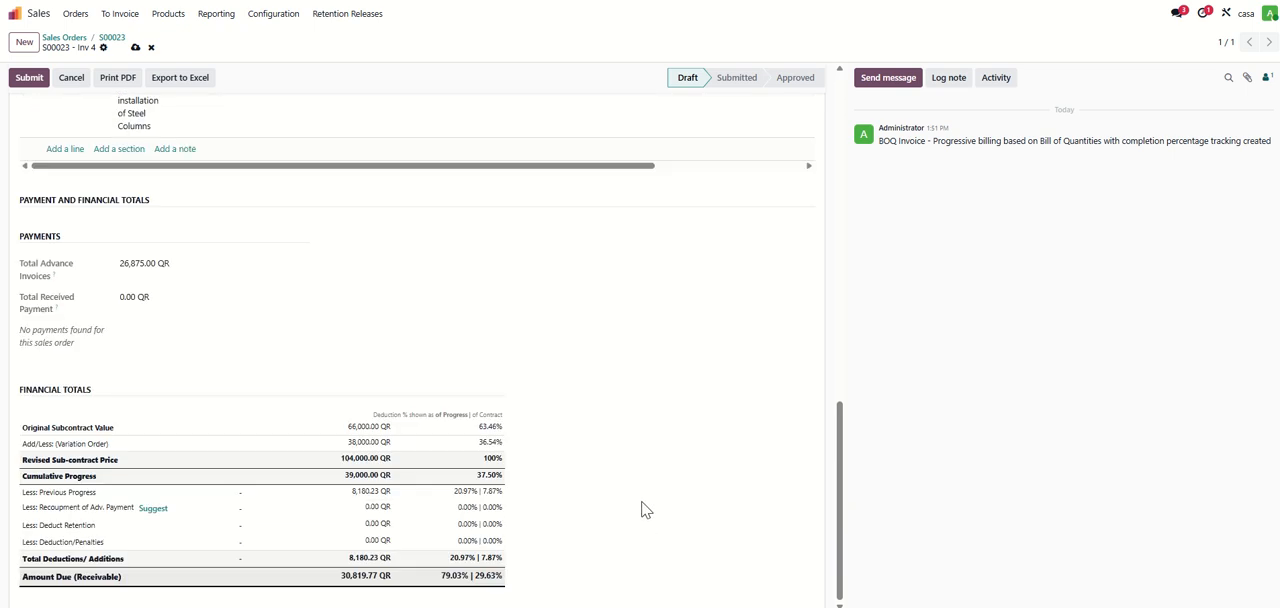
drag(33, 476, 379, 476)
click(343, 476)
drag(40, 494, 421, 498)
click(352, 504)
click(150, 509)
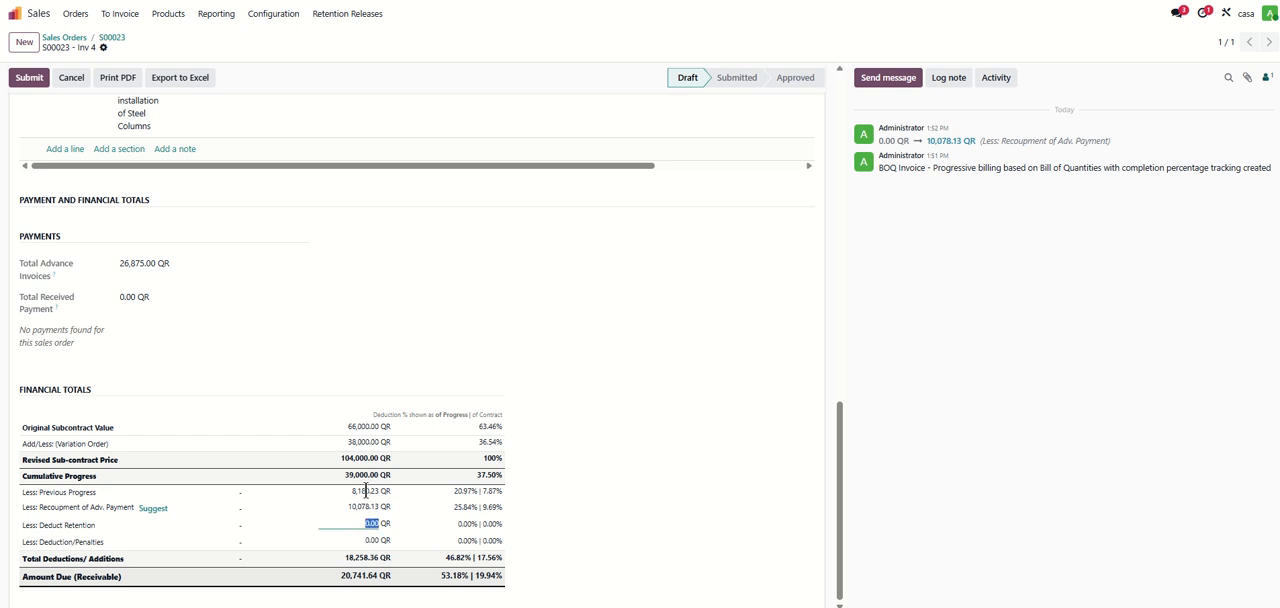
text(39)
click(420, 538)
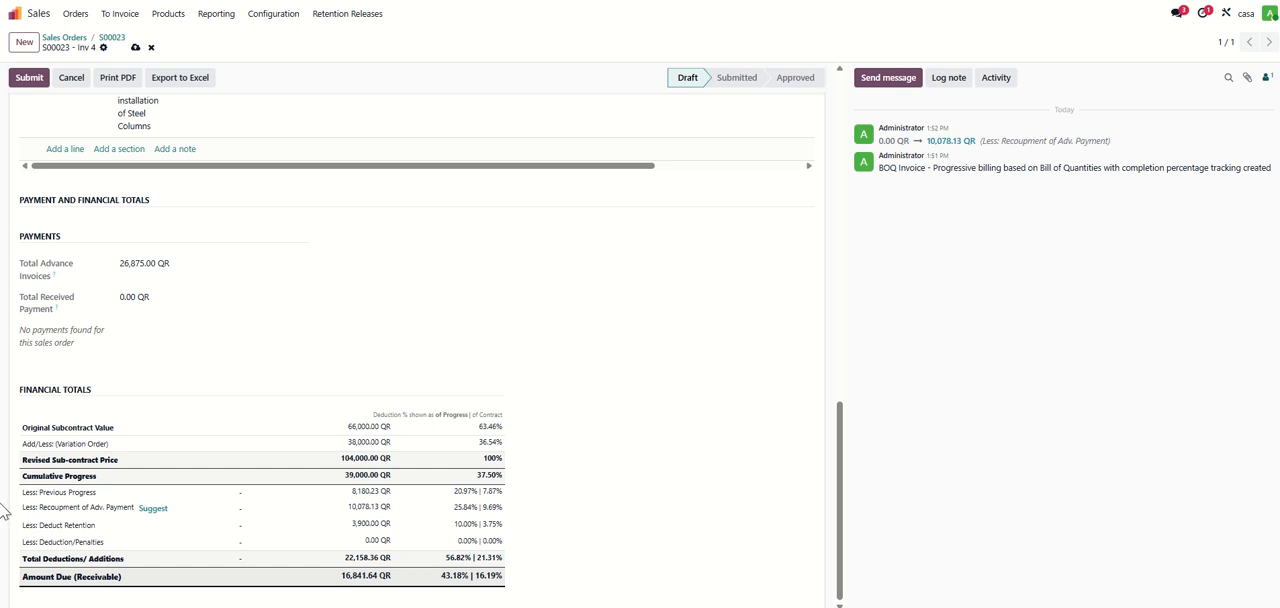
- Submit the BOQ invoice and approve it with the automatic proportional deduction split
scroll(240, 340, up, 15)
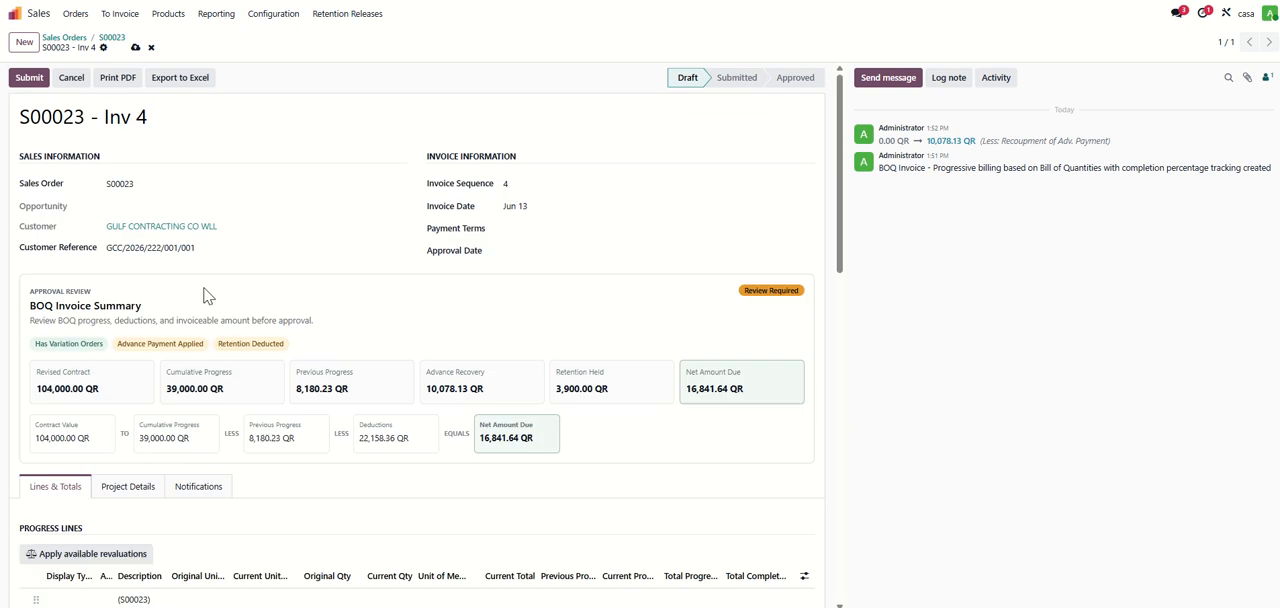
click(27, 79)
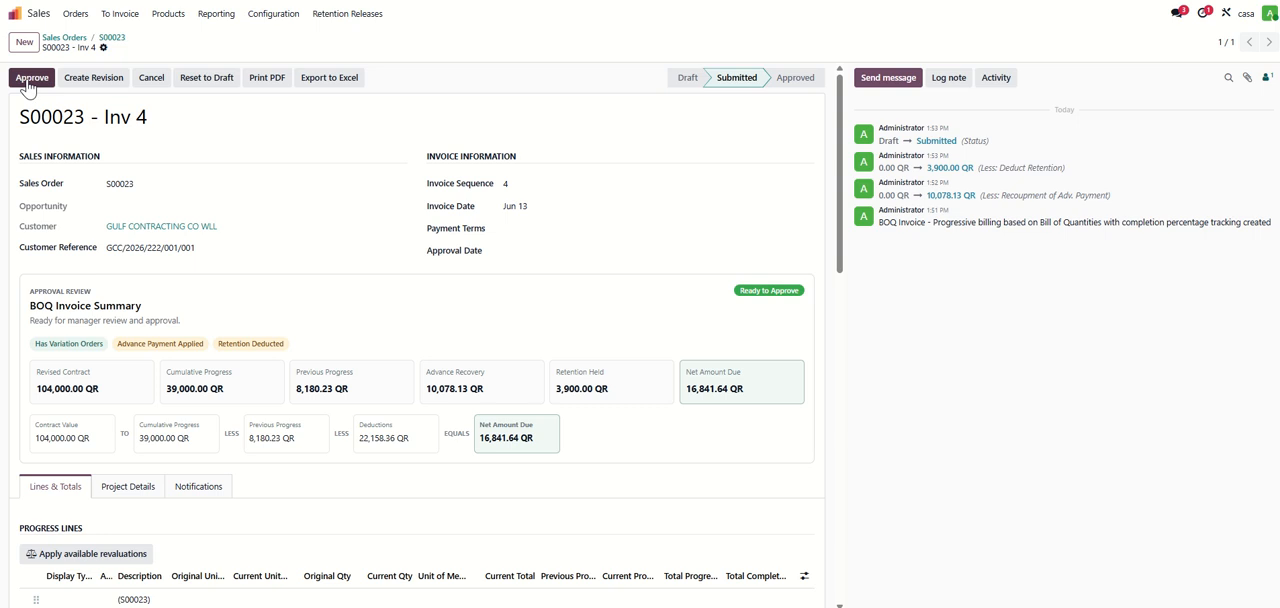
click(28, 80)
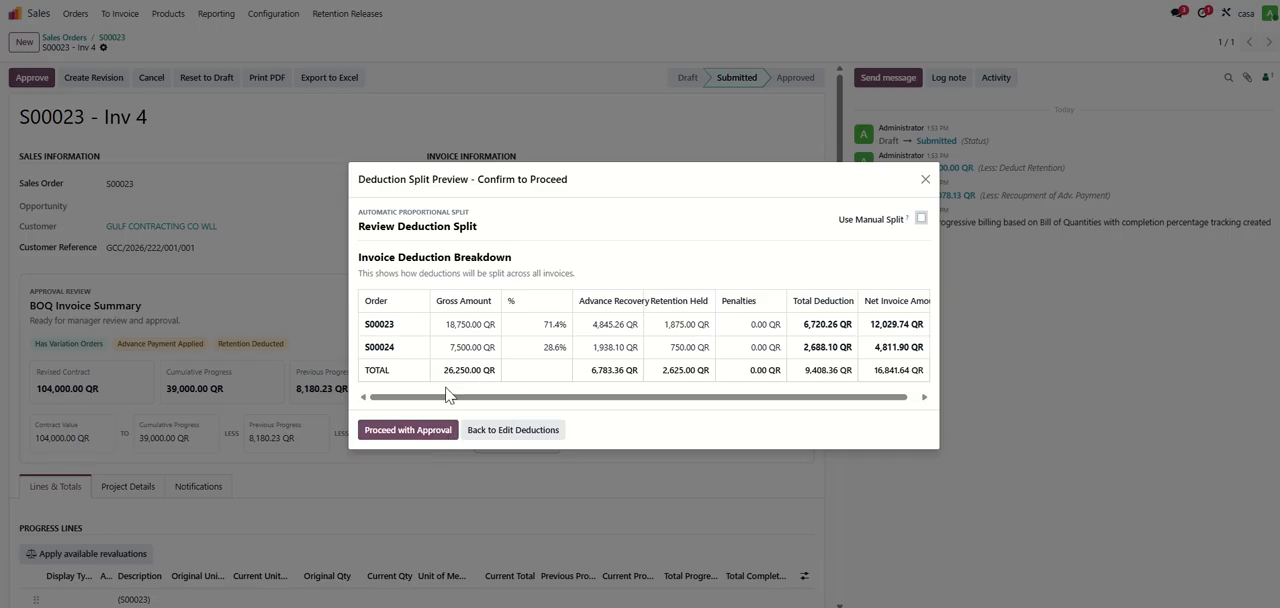
click(422, 436)
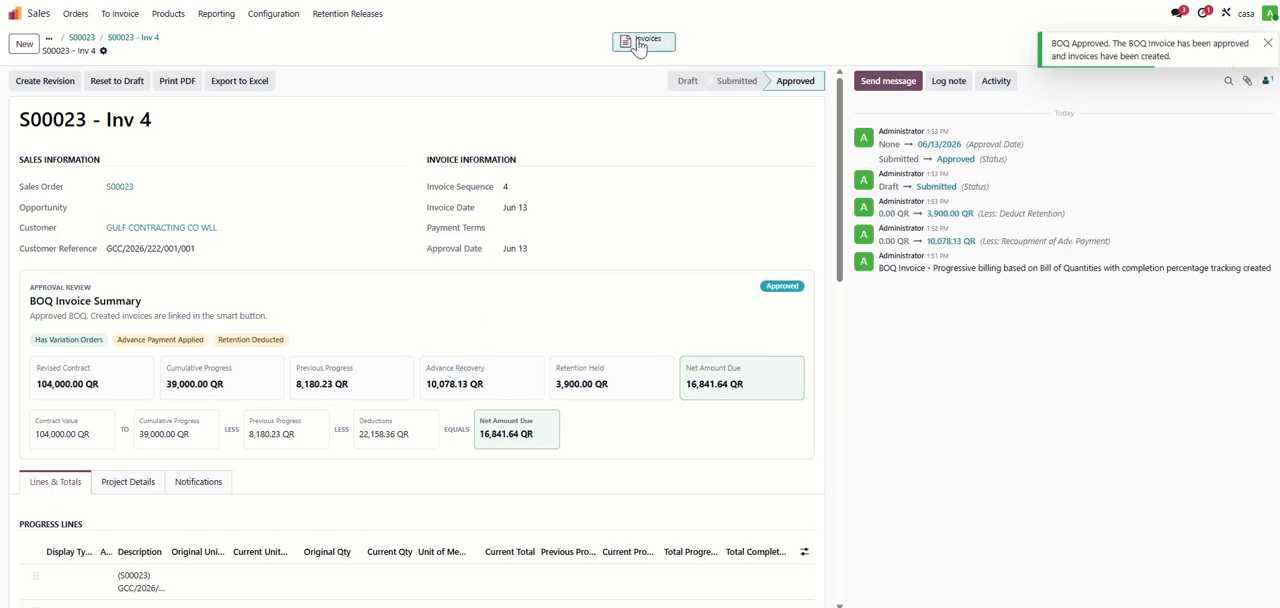
- Open each invoice generated from the approved BOQ invoice and review its lines, advance counter and retention deduction
click(648, 40)
click(165, 110)
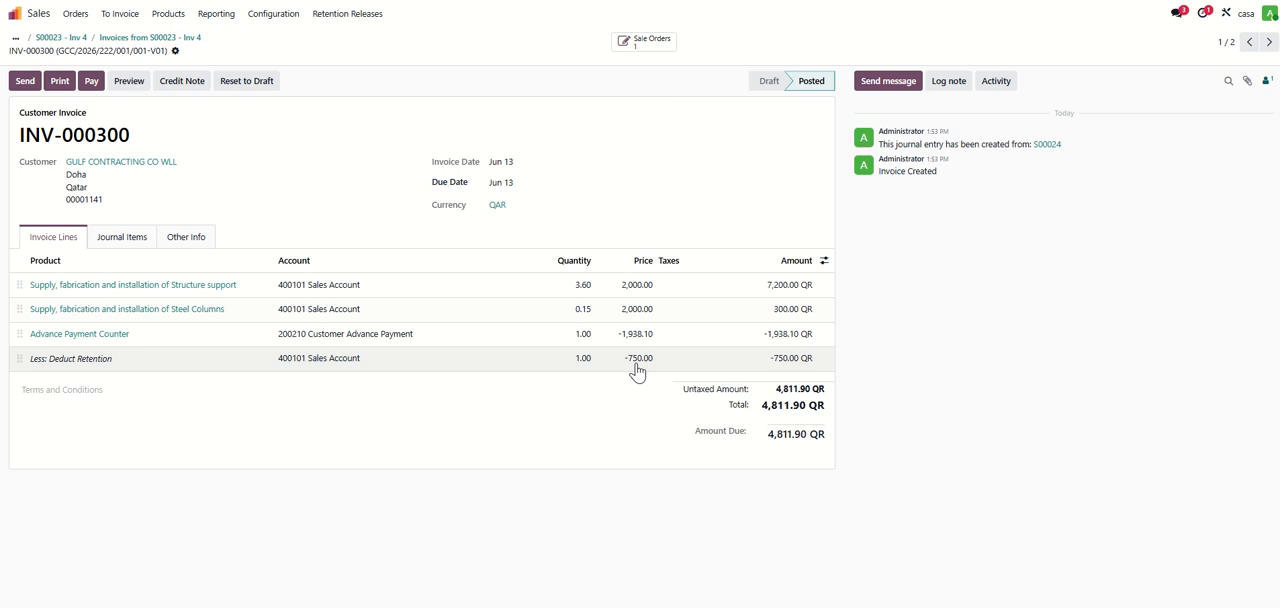
click(192, 39)
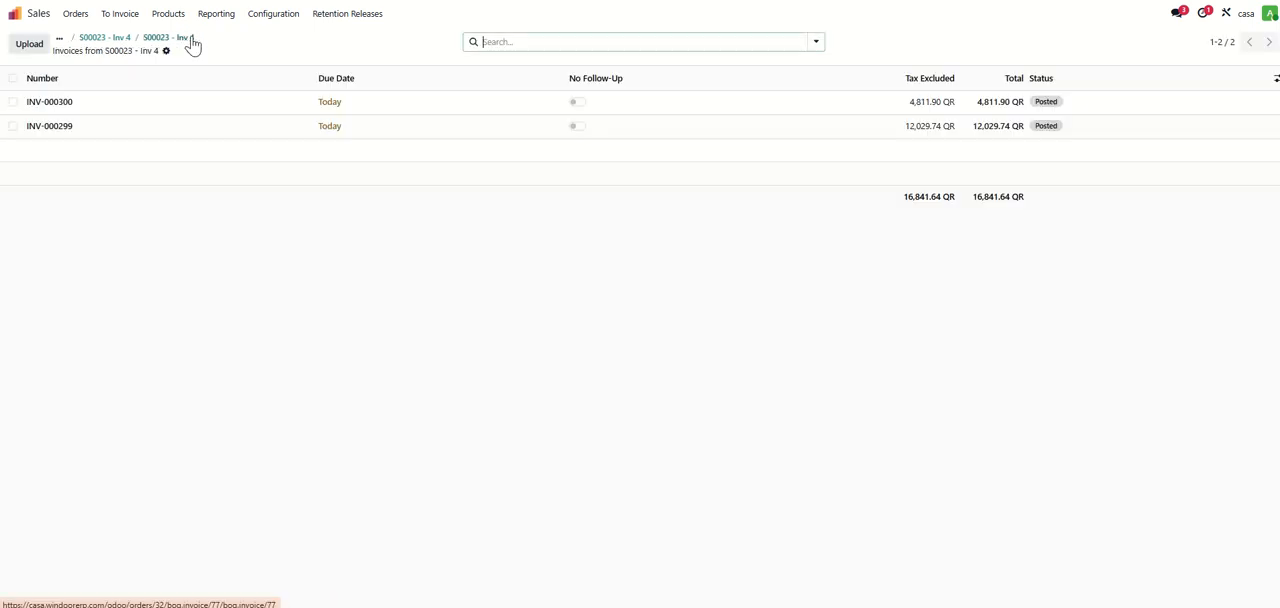
click(152, 128)
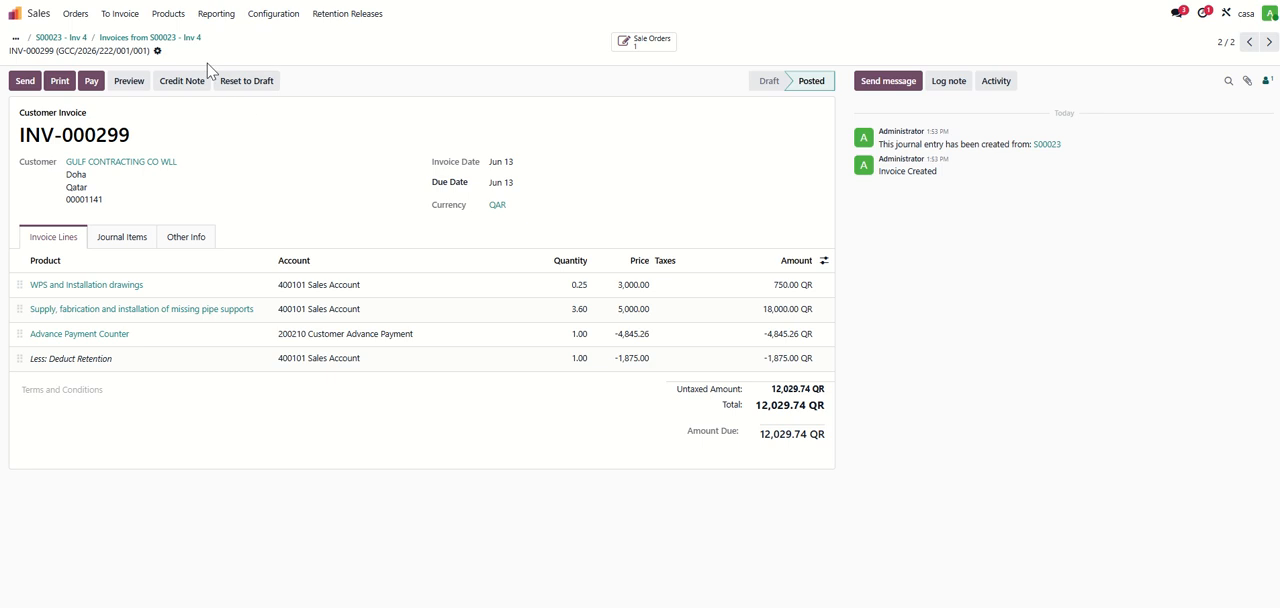
- Return to the original sales order and examine its variation orders, project totals and retention summary for main contract and variations
click(72, 38)
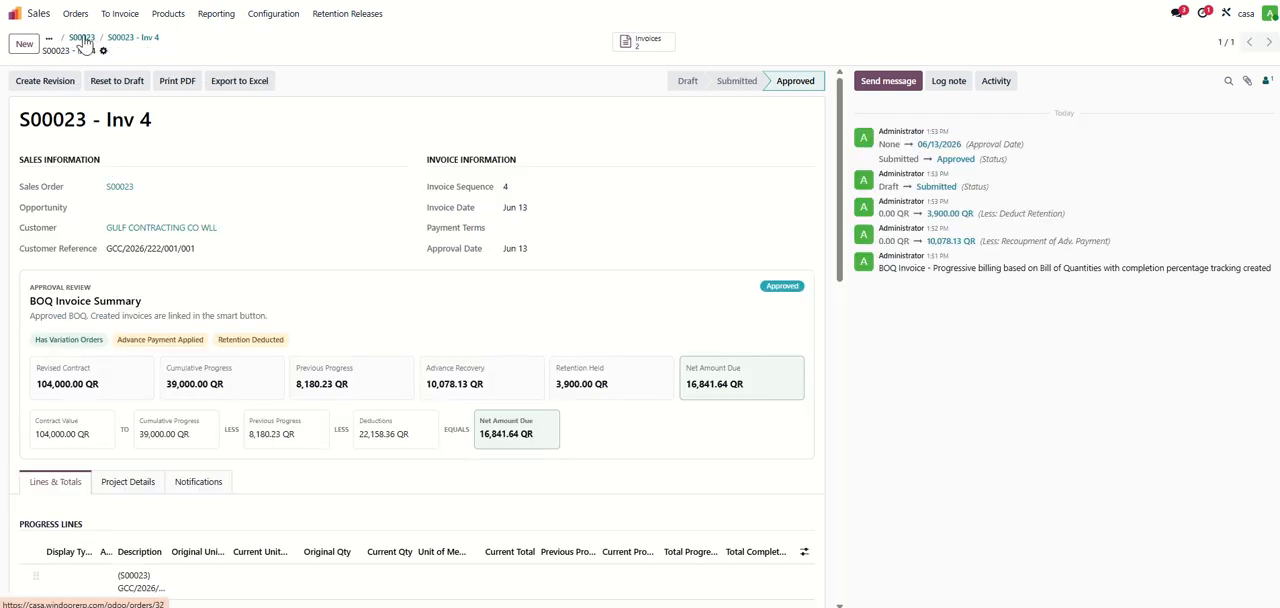
click(82, 38)
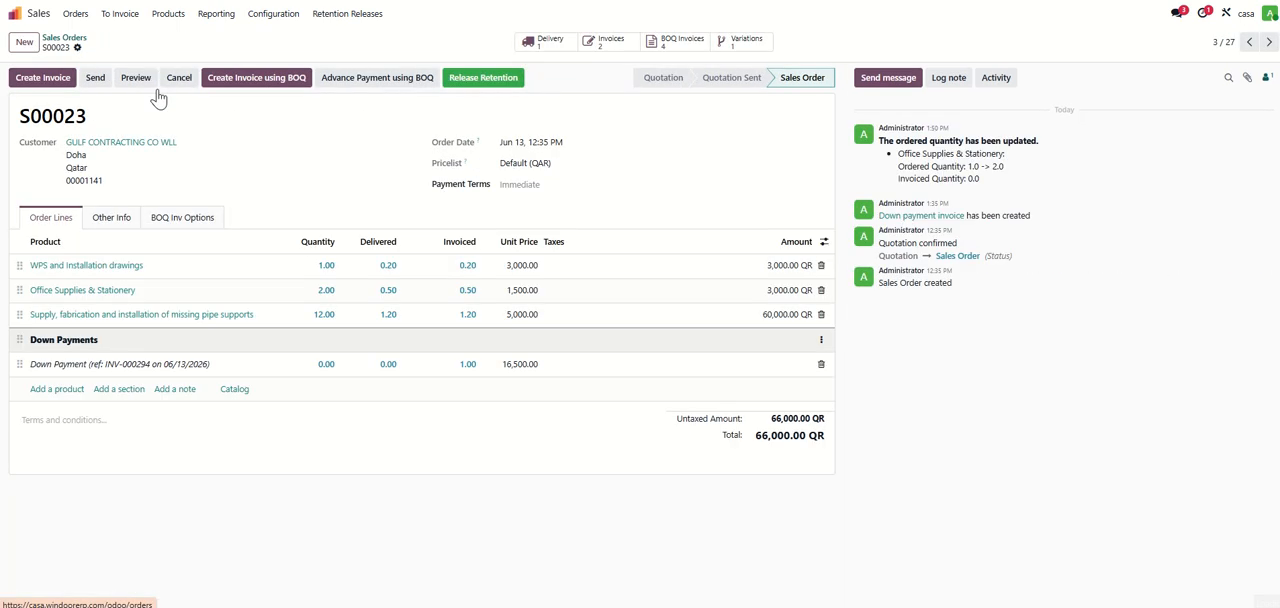
click(180, 218)
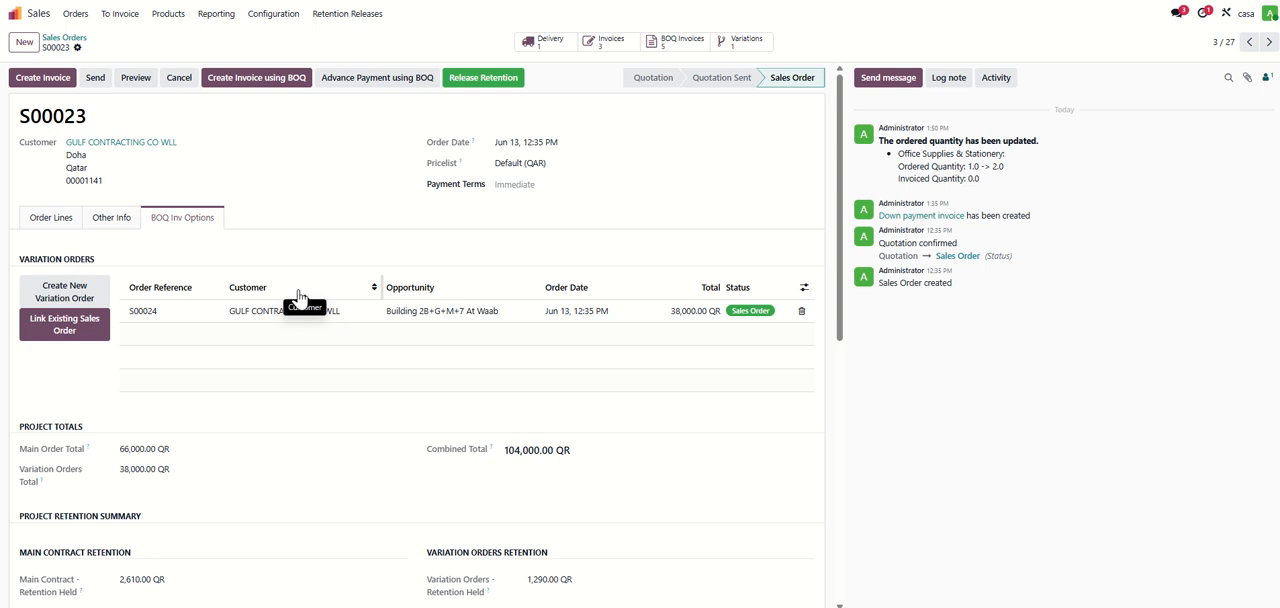
scroll(300, 294, down, 3)
scroll(300, 294, up, 3)
scroll(194, 237, down, 3)
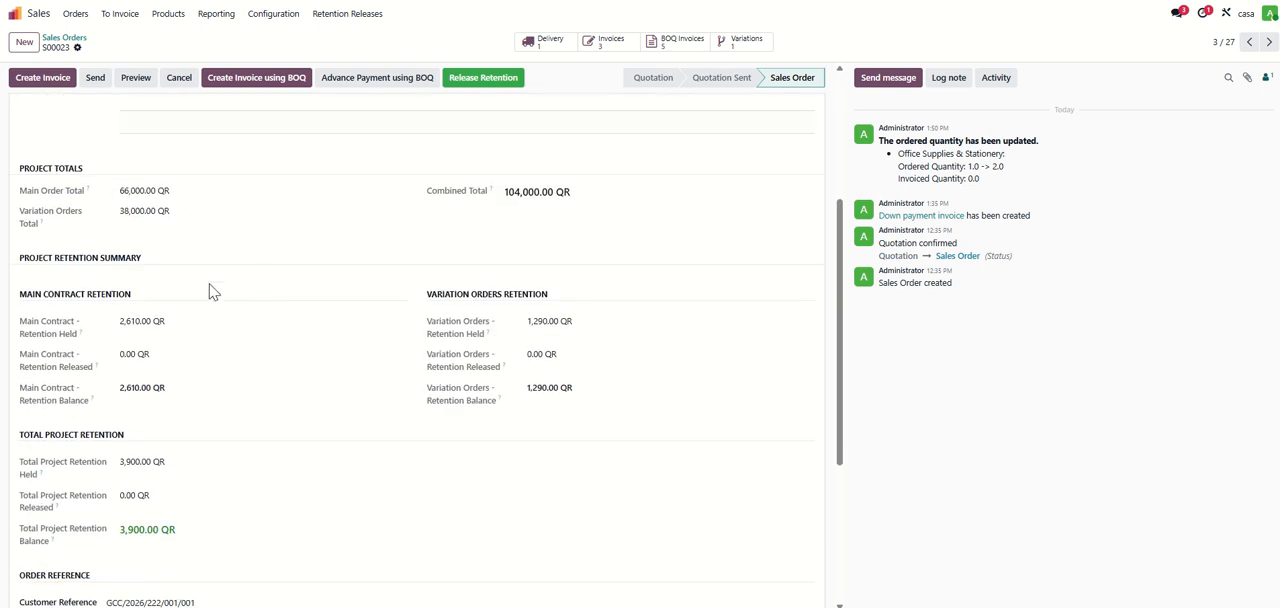
drag(25, 290, 580, 417)
click(578, 418)
scroll(130, 381, down, 1)
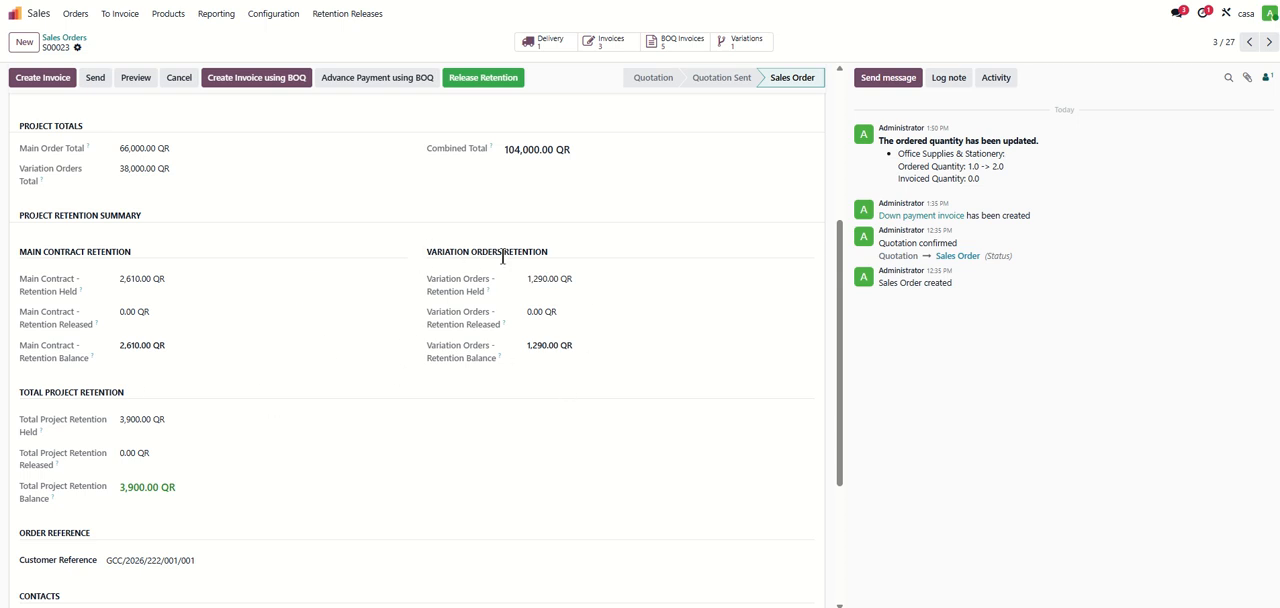
scroll(155, 470, down, 3)
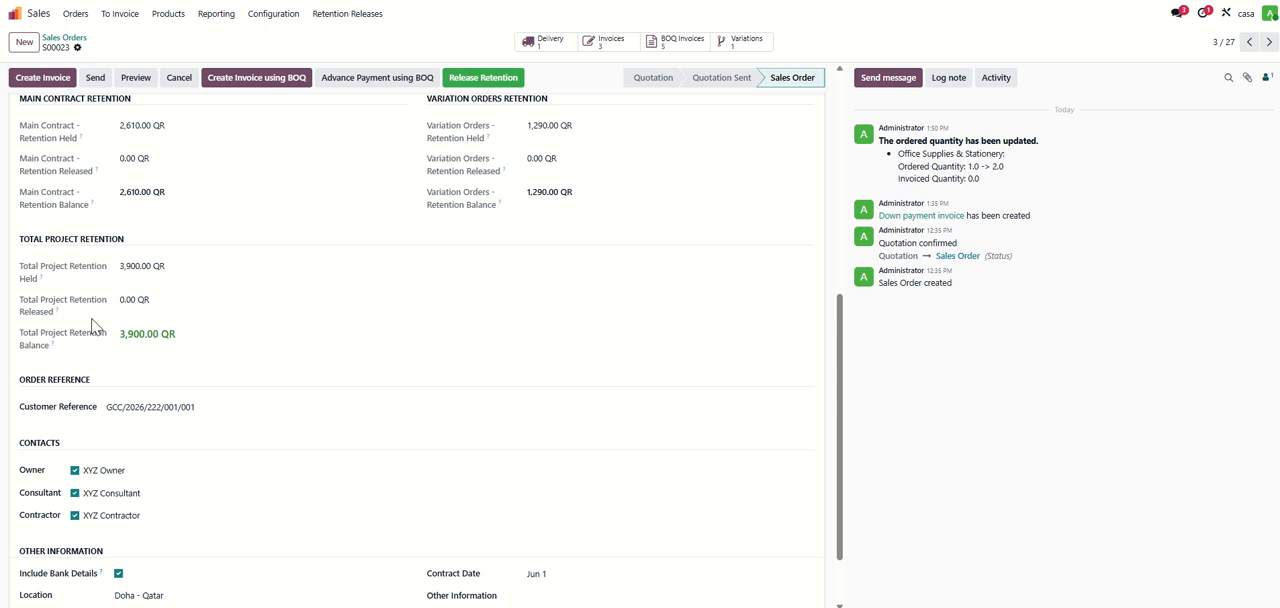
scroll(212, 338, down, 2)
scroll(229, 329, up, 10)
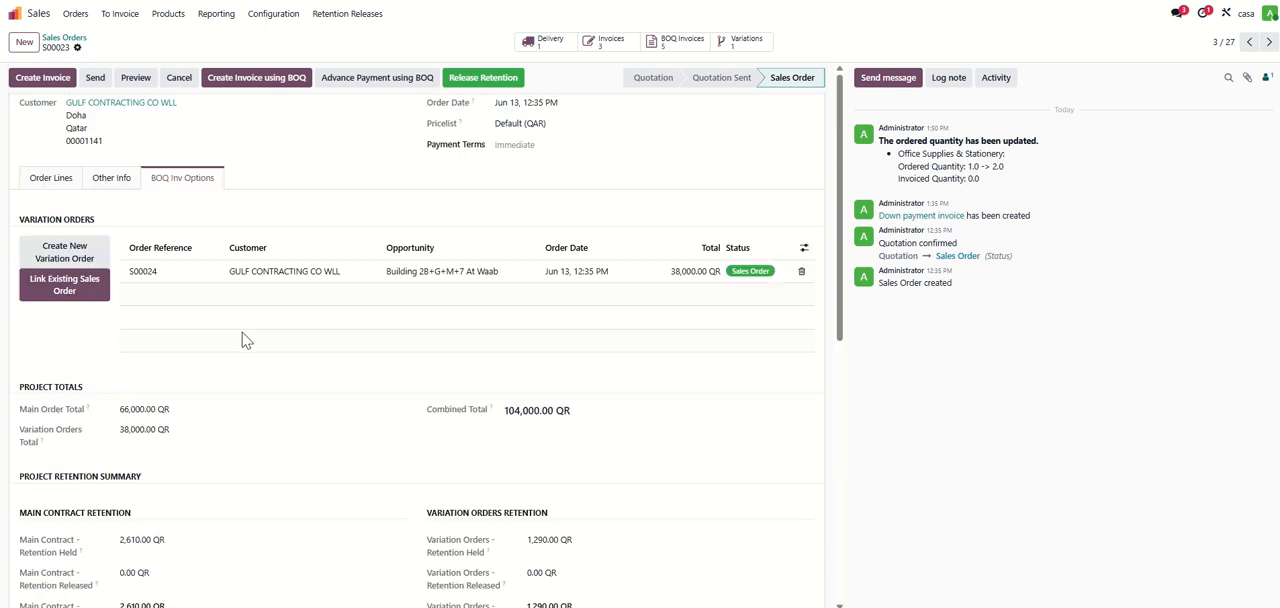